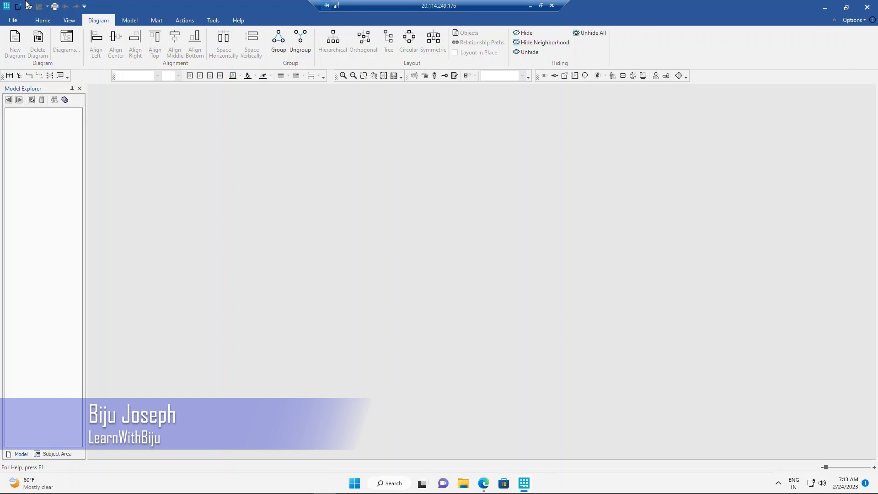
# Review the recent files and the commands available for home, view, diagram, model, Mart, actions, tools and help.
pyautogui.click(17, 20)
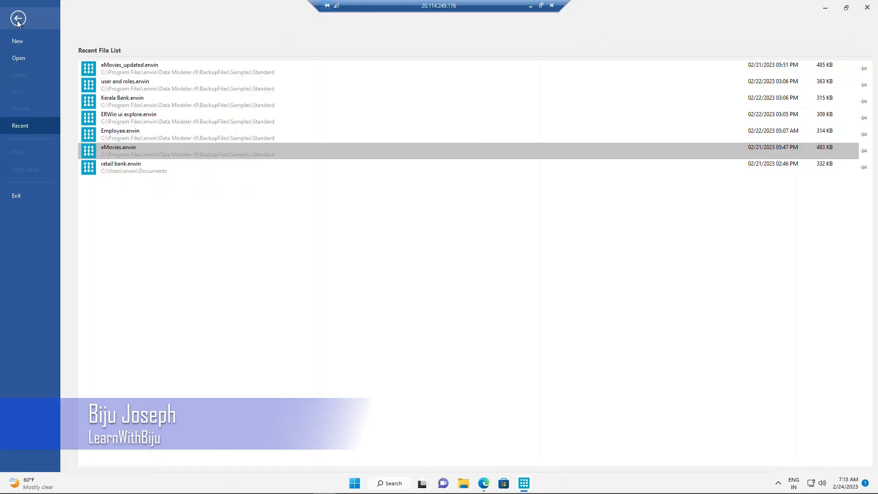
pyautogui.click(21, 26)
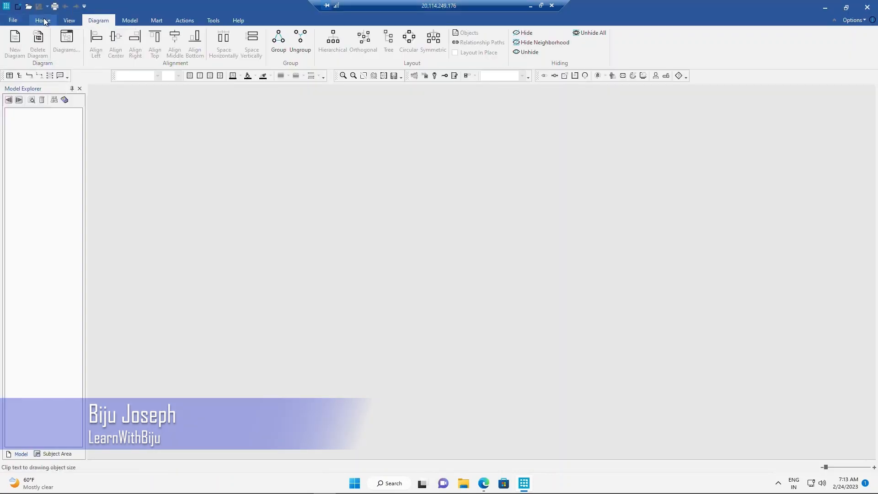
pyautogui.click(43, 21)
pyautogui.click(69, 20)
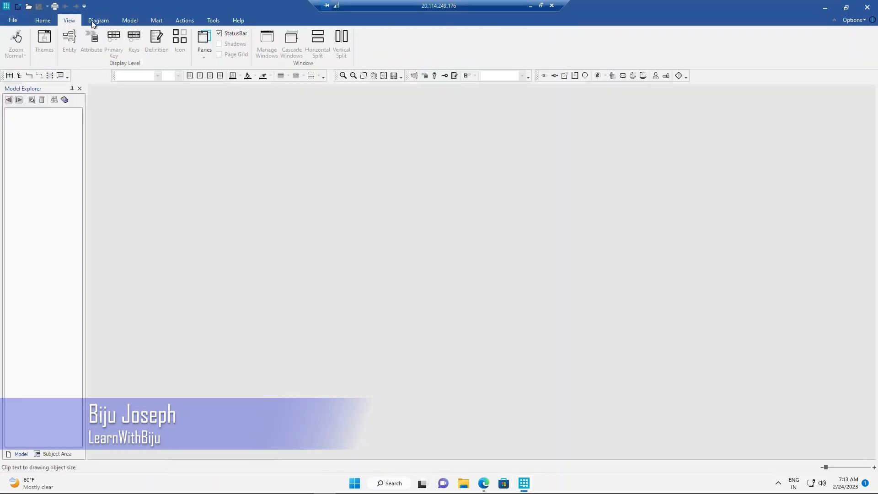
pyautogui.click(93, 20)
pyautogui.click(130, 20)
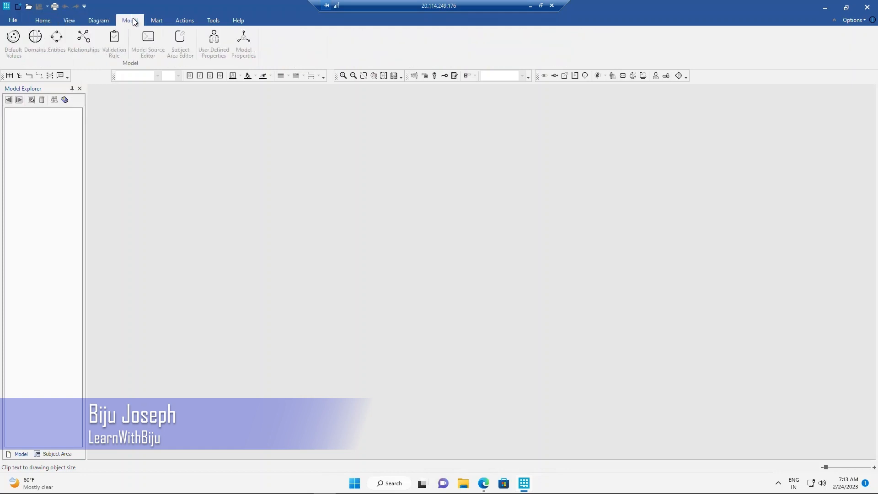
pyautogui.click(157, 21)
pyautogui.click(185, 20)
pyautogui.click(213, 21)
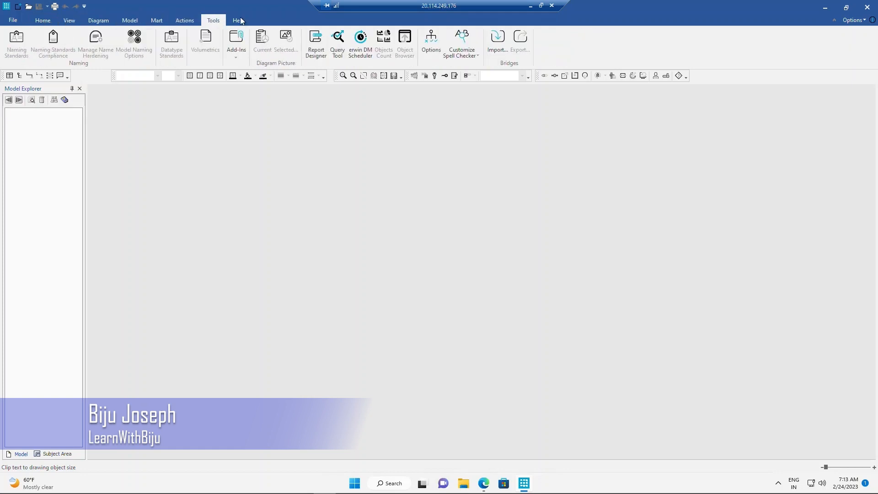
pyautogui.click(239, 21)
pyautogui.click(152, 21)
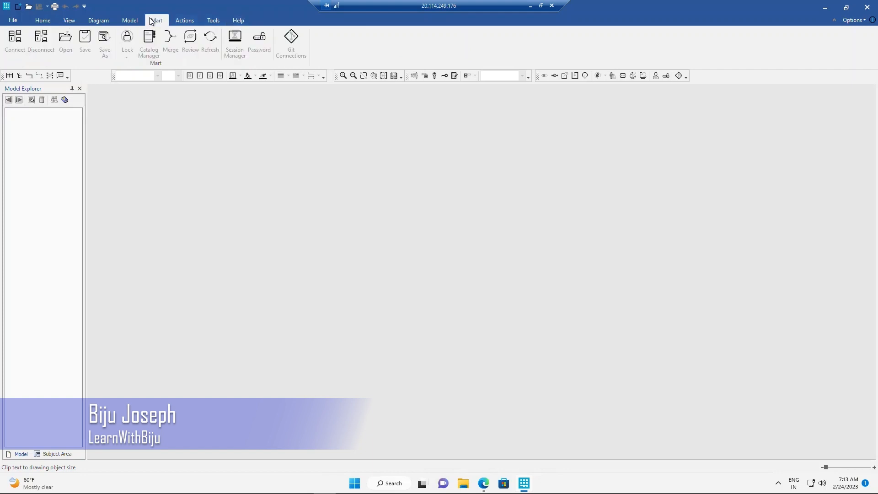
pyautogui.click(127, 22)
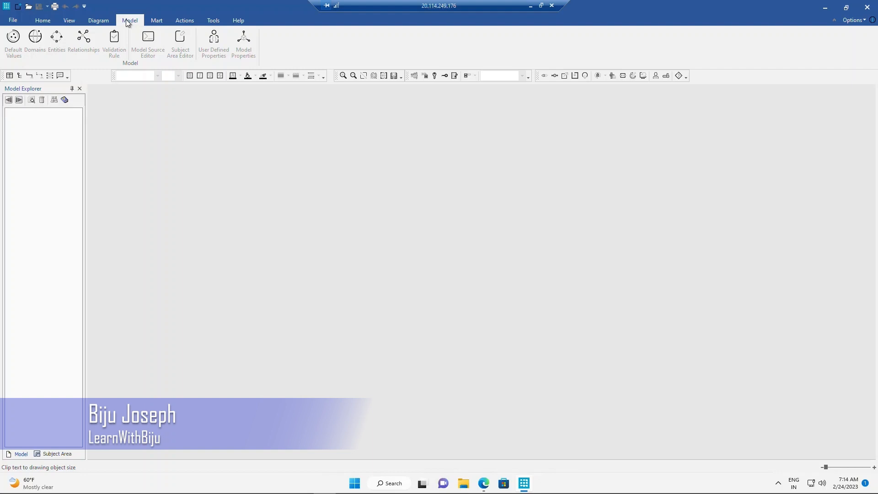
# Open the recent model file eMovies_updated.erwin.
pyautogui.click(21, 22)
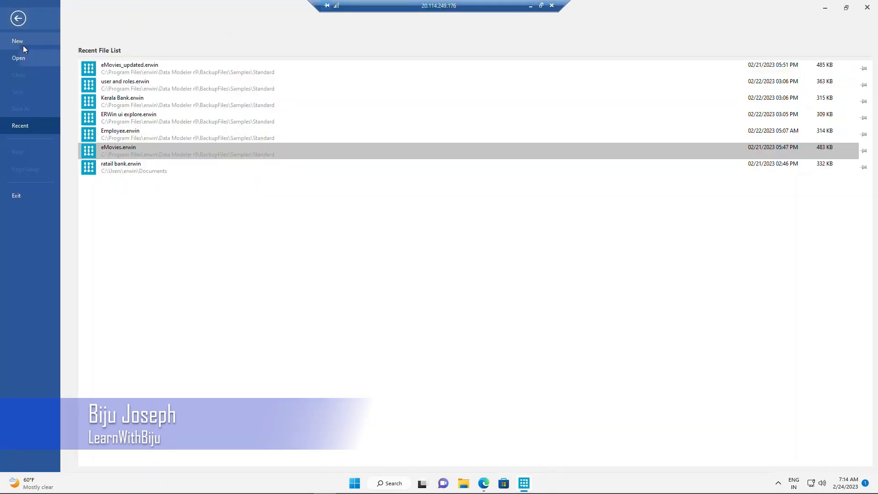
pyautogui.click(148, 67)
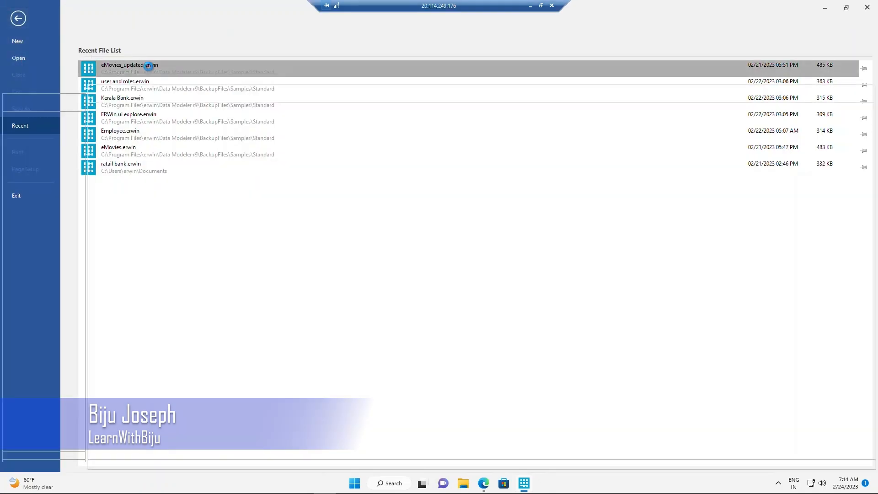
pyautogui.scroll(-3, 793, 252)
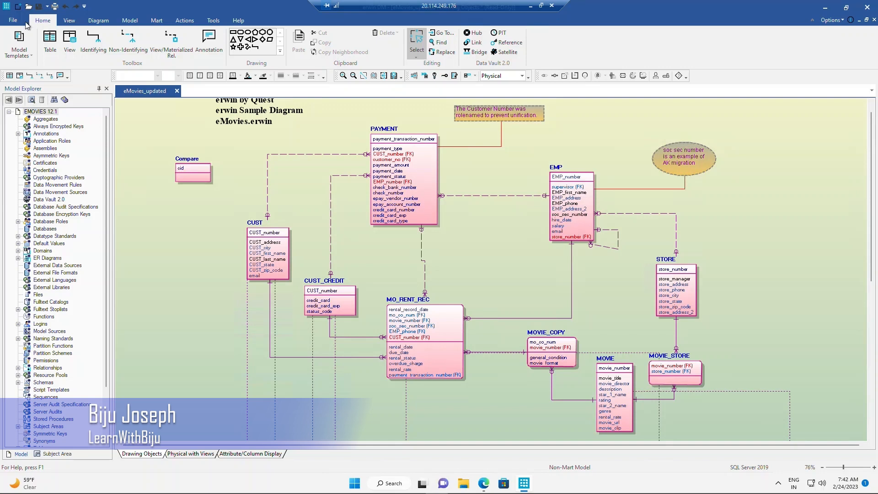
# Display the eMovies model in its Logical view and browse the Annotations, Datatype Standards and Domains branches.
pyautogui.click(522, 76)
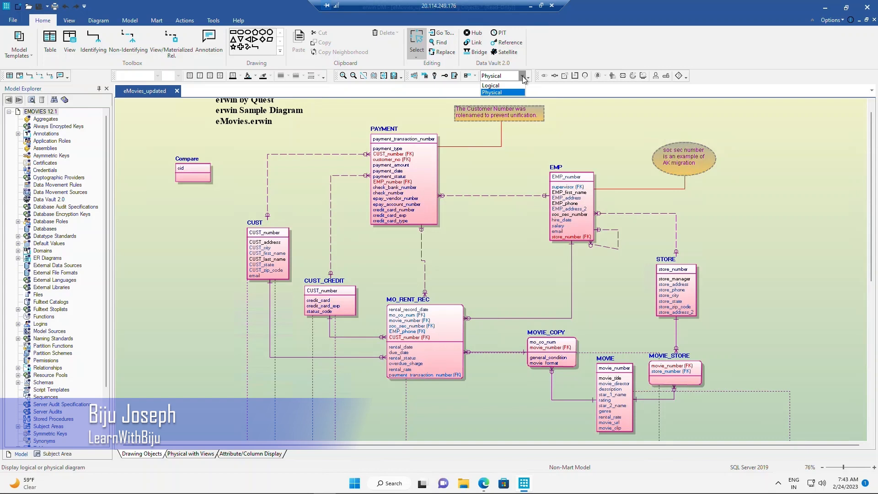
pyautogui.click(516, 86)
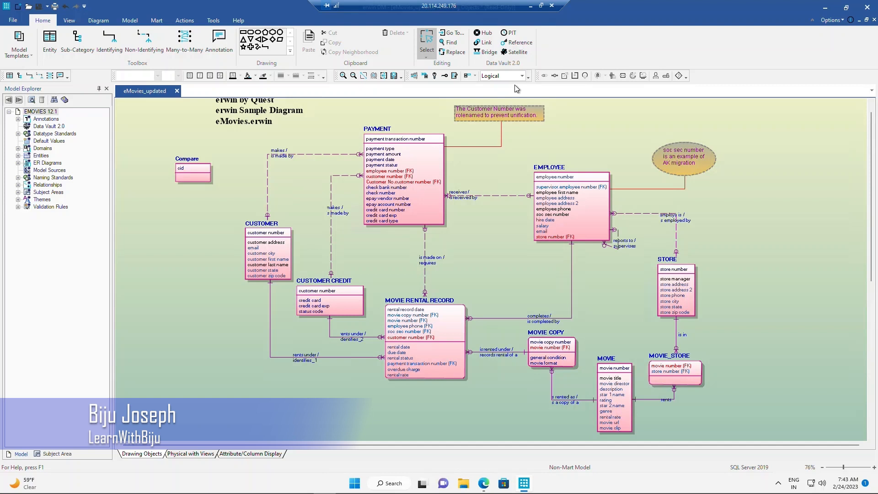
pyautogui.click(18, 120)
pyautogui.click(18, 120)
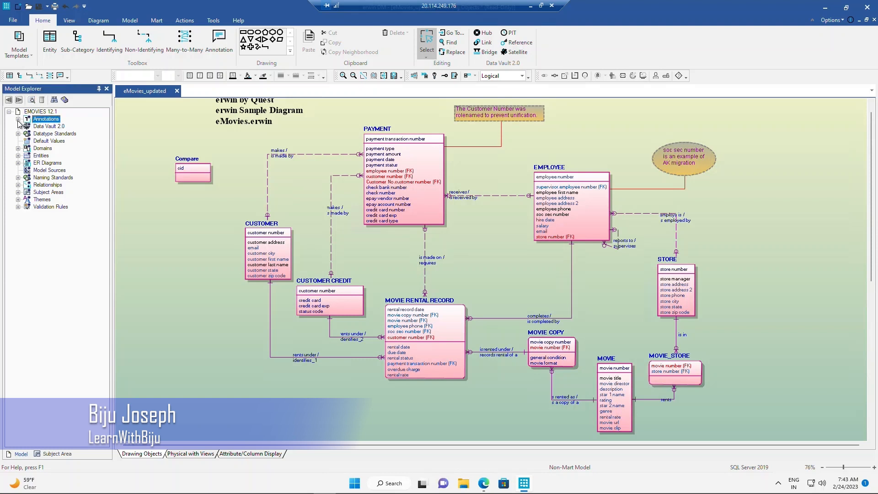
pyautogui.click(18, 134)
pyautogui.click(18, 133)
pyautogui.click(18, 148)
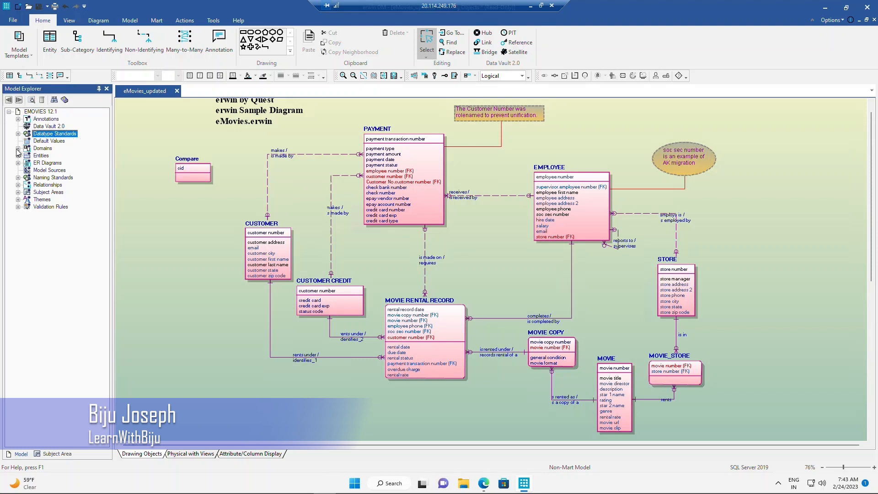
# Compare the model's Physical view with its Logical view, ending on the Logical view.
pyautogui.click(512, 76)
pyautogui.click(503, 91)
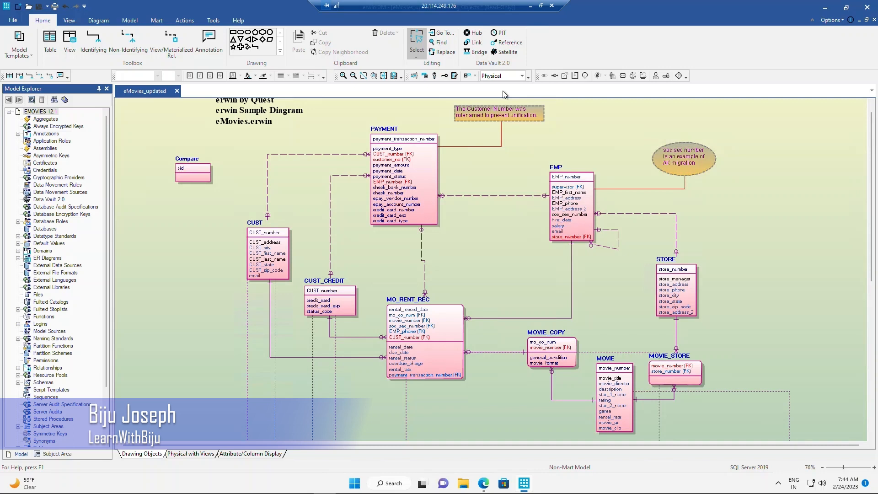
pyautogui.click(522, 76)
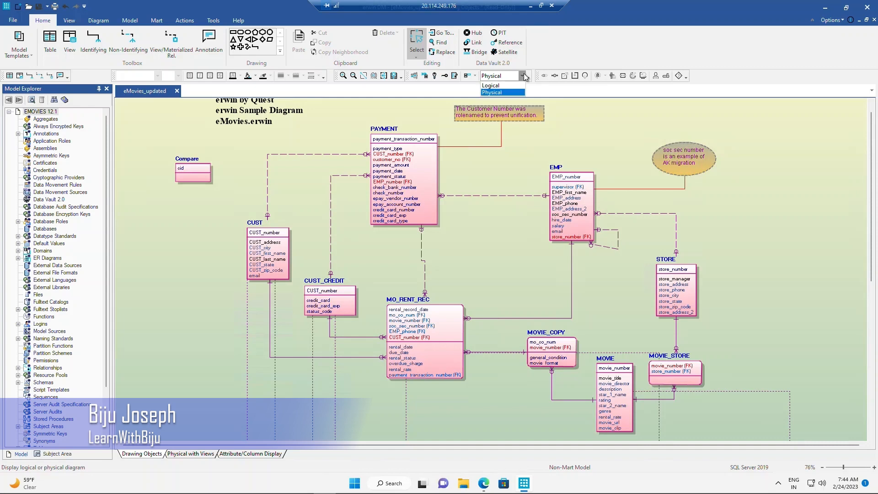
pyautogui.click(497, 86)
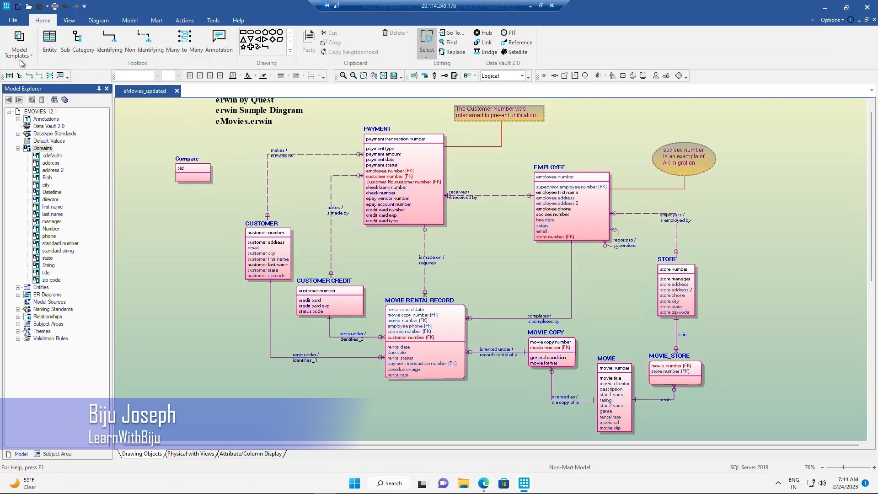
pyautogui.click(13, 21)
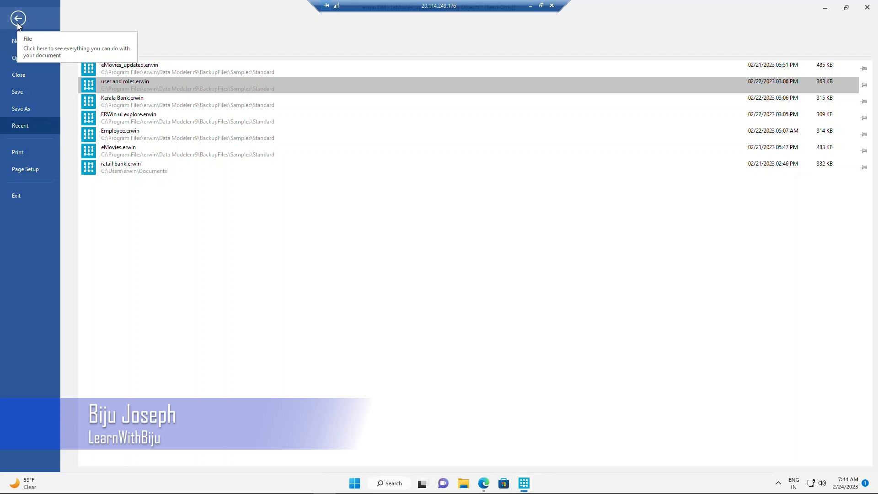
pyautogui.click(20, 19)
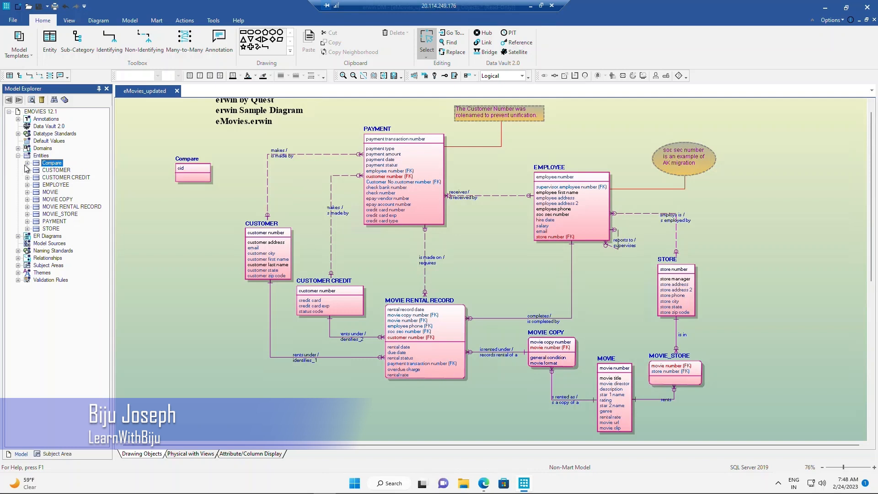
# Expand the Compare and CUSTOMER entities in the model tree and list the attributes of CUSTOMER.
pyautogui.click(27, 163)
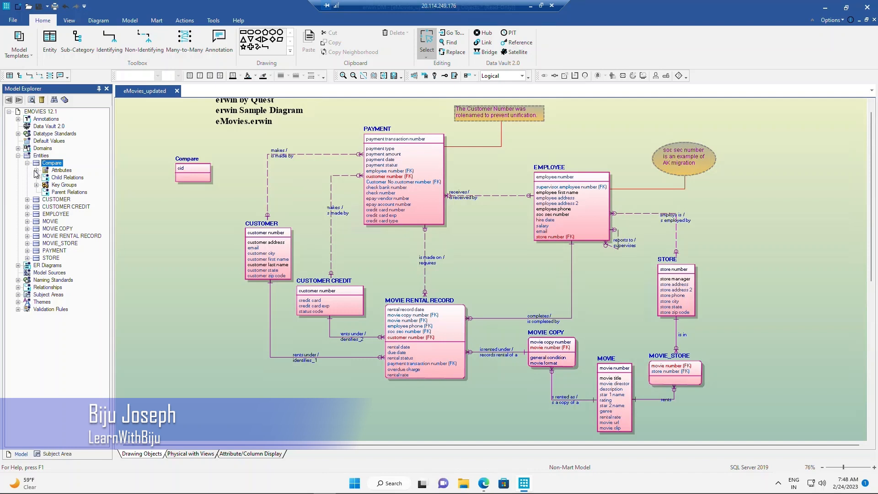
pyautogui.click(27, 199)
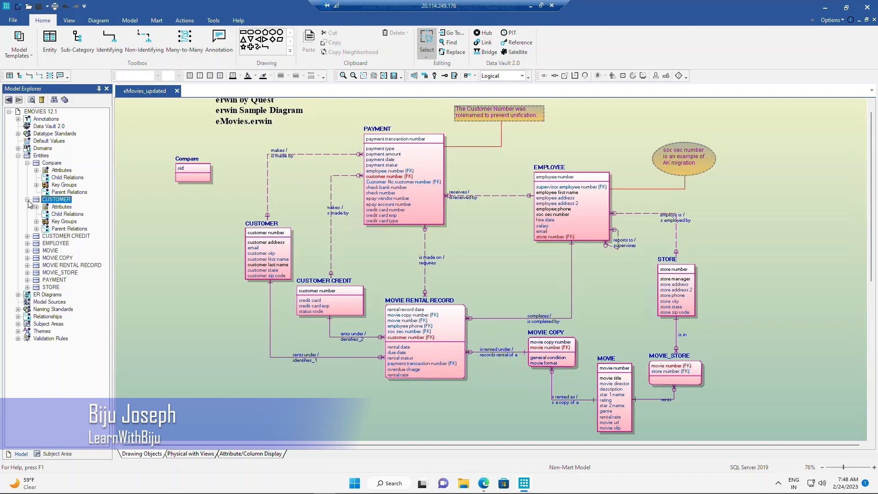
pyautogui.click(36, 207)
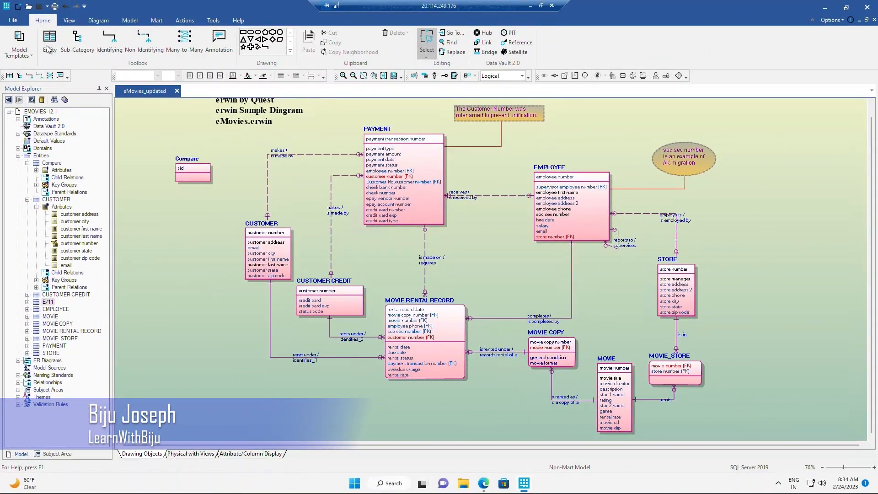
# Place a new entity in the empty area left of CUSTOMER CREDIT and name it EMPDEMO.
pyautogui.click(49, 45)
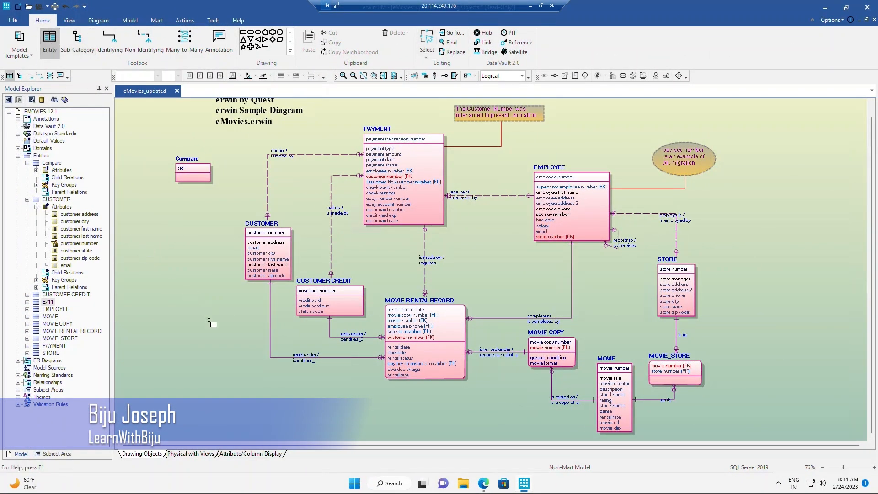
pyautogui.click(171, 298)
pyautogui.doubleClick(176, 287)
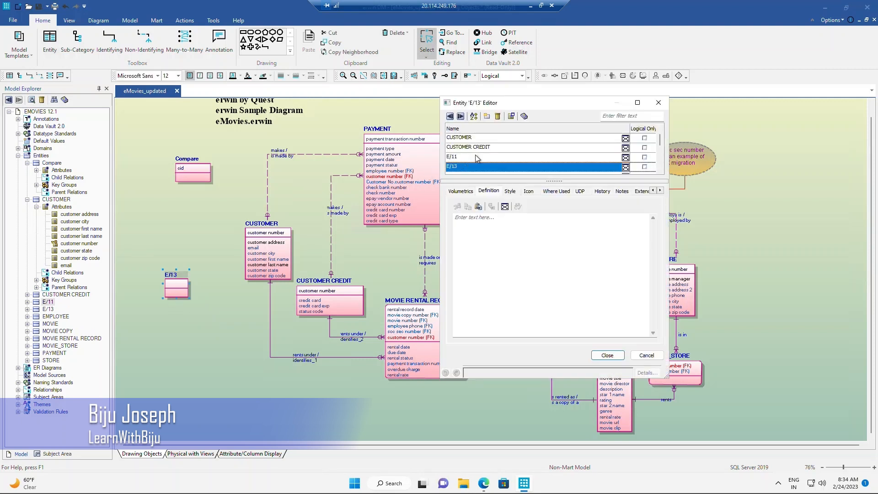
pyautogui.click(458, 168)
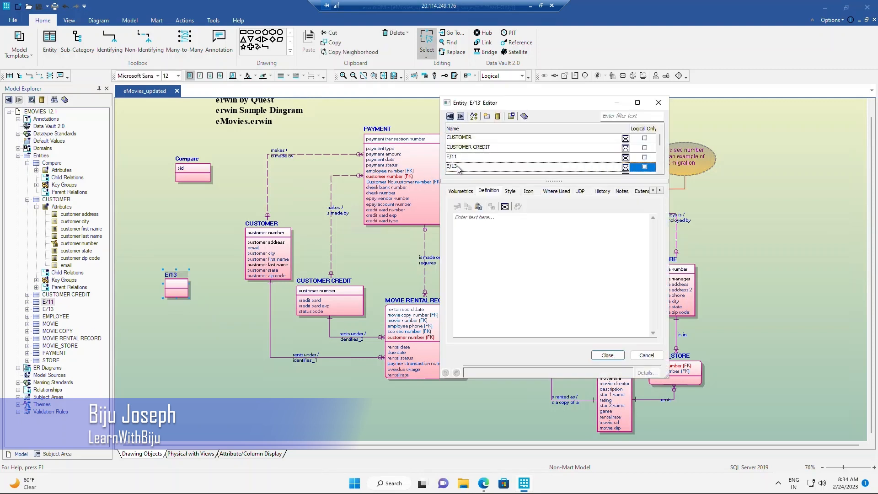
pyautogui.click(459, 168)
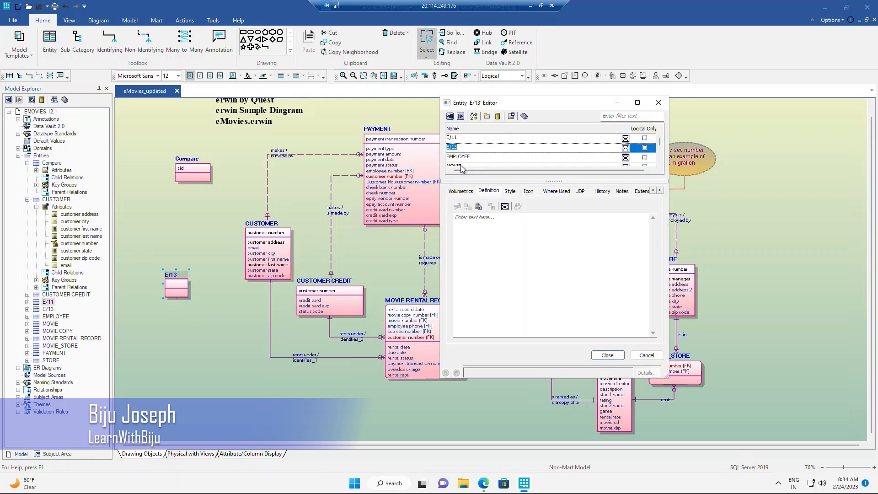
pyautogui.write('EMPDEMP')
pyautogui.press('BackSpace')
pyautogui.write('O')
pyautogui.click(607, 356)
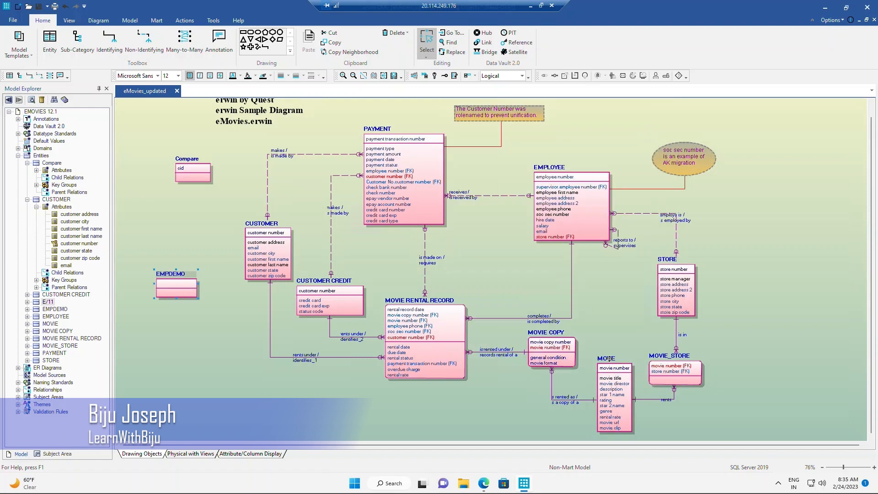
# Add an attribute named empid to the EMPDEMO entity and make it the primary key.
pyautogui.rightClick(182, 285)
pyautogui.click(226, 302)
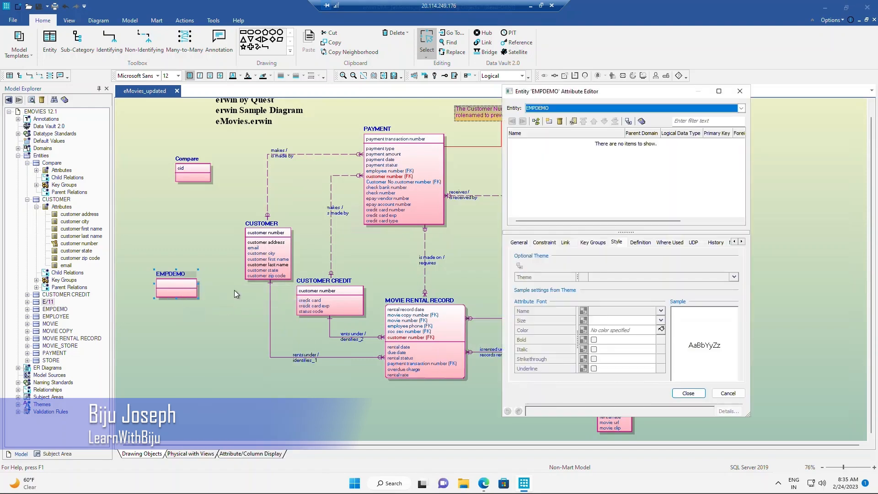
pyautogui.click(550, 122)
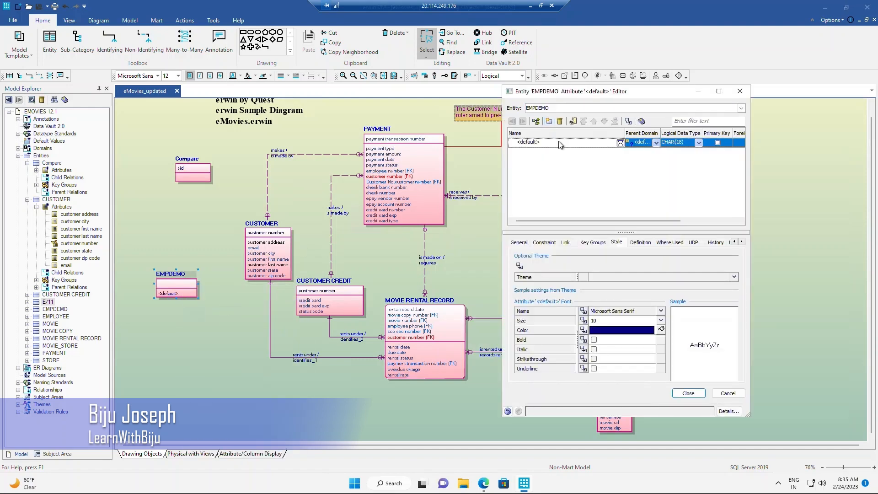
pyautogui.press('BackSpace')
pyautogui.press('BackSpace')
pyautogui.press('BackSpace')
pyautogui.press('BackSpace')
pyautogui.press('BackSpace')
pyautogui.press('BackSpace')
pyautogui.press('BackSpace')
pyautogui.press('BackSpace')
pyautogui.press('BackSpace')
pyautogui.write('emop')
pyautogui.write('id')
pyautogui.click(717, 143)
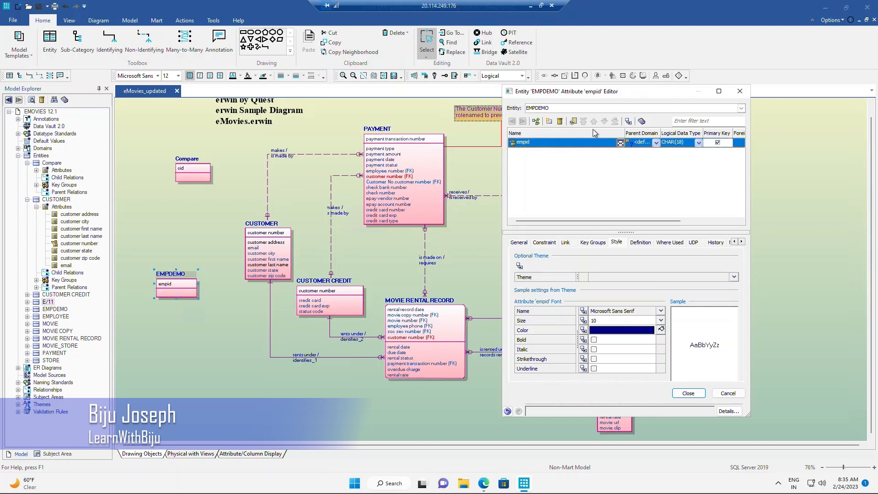
# Add a non-key attribute called Name to the EMPDEMO entity.
pyautogui.click(549, 122)
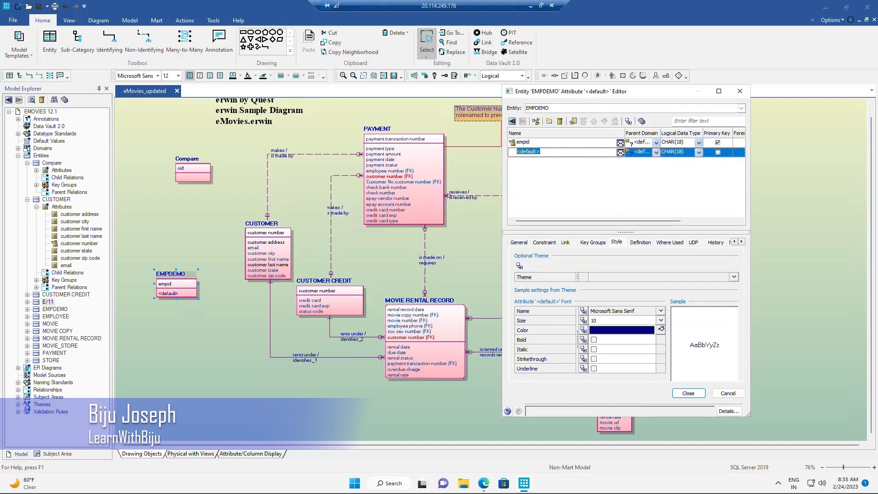
pyautogui.write('Name')
pyautogui.press('Return')
# Add an EmpType attribute to EMPDEMO, and shift the entity slightly upward in the diagram.
pyautogui.click(548, 121)
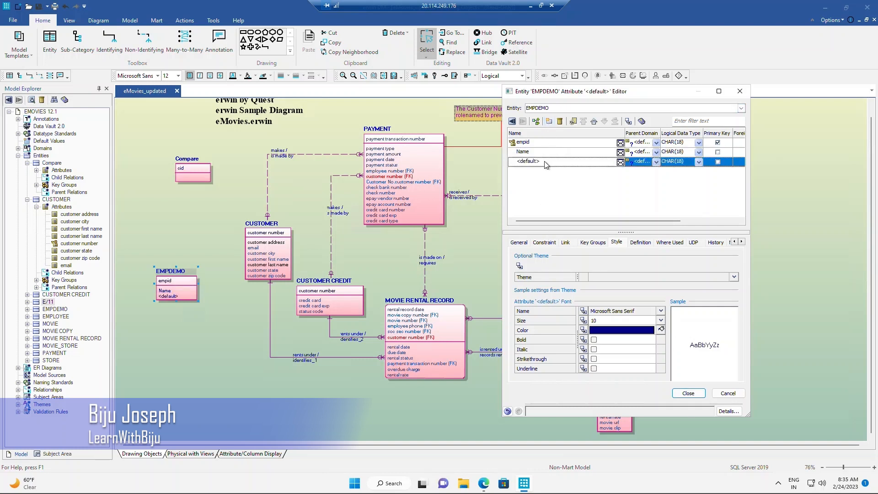
pyautogui.click(545, 161)
pyautogui.press('BackSpace')
pyautogui.press('BackSpace')
pyautogui.press('BackSpace')
pyautogui.press('BackSpace')
pyautogui.press('BackSpace')
pyautogui.press('BackSpace')
pyautogui.press('BackSpace')
pyautogui.press('BackSpace')
pyautogui.press('BackSpace')
pyautogui.write('EmpType')
pyautogui.click(695, 395)
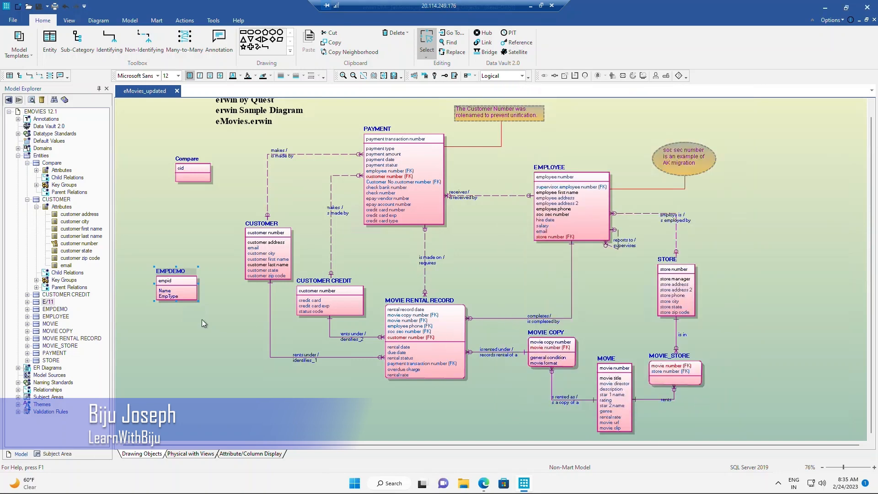
pyautogui.moveTo(168, 281); pyautogui.dragTo(157, 246)
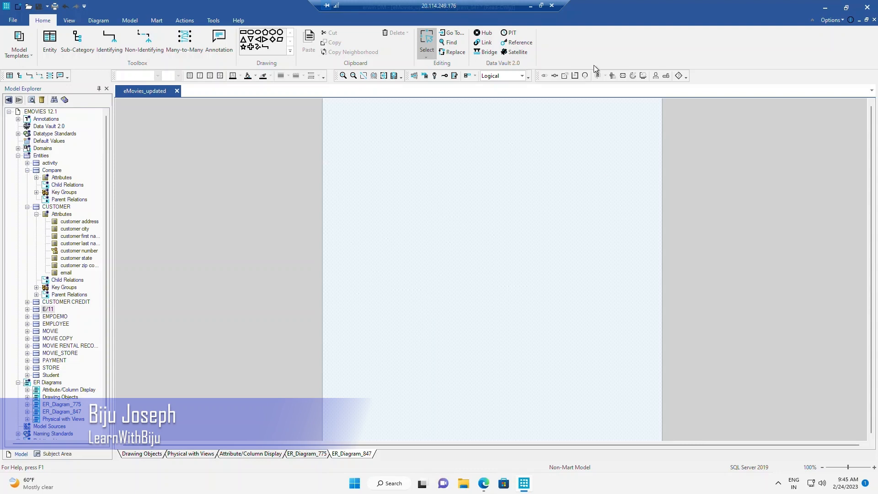
# Place a new entity on the empty ER_Diagram_847 diagram, and create a second entity under Entities in the model tree.
pyautogui.click(48, 44)
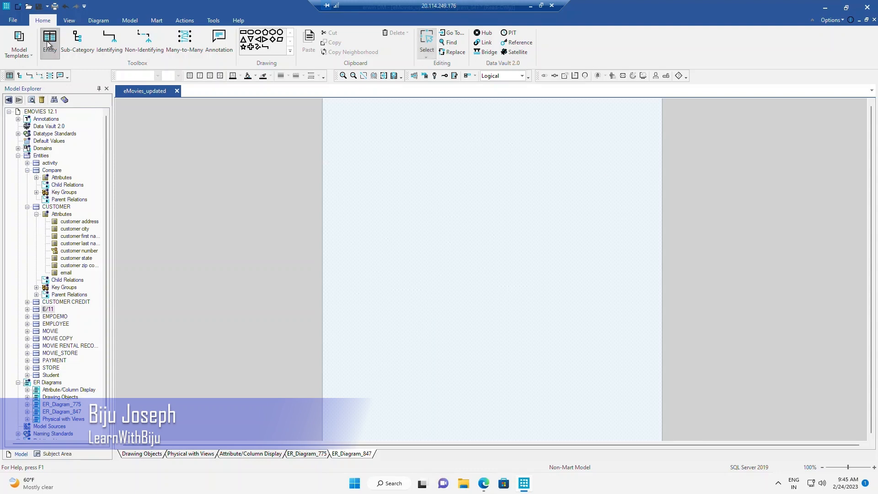
pyautogui.click(435, 242)
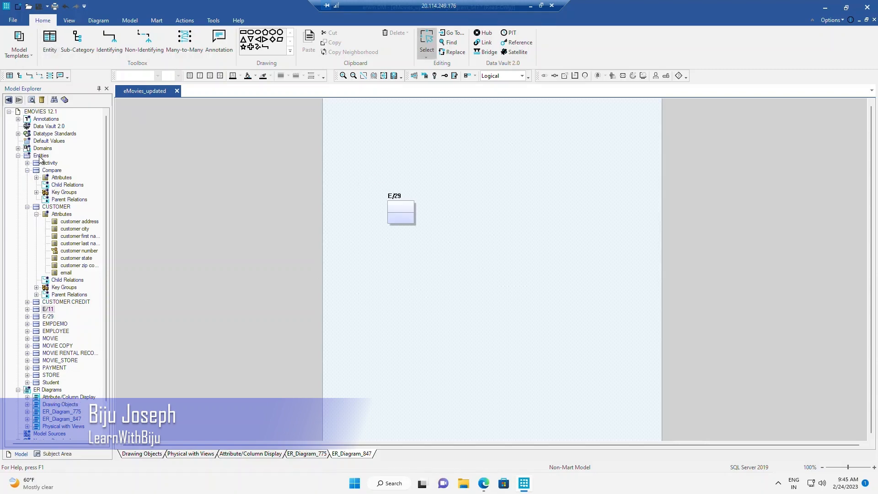
pyautogui.rightClick(40, 157)
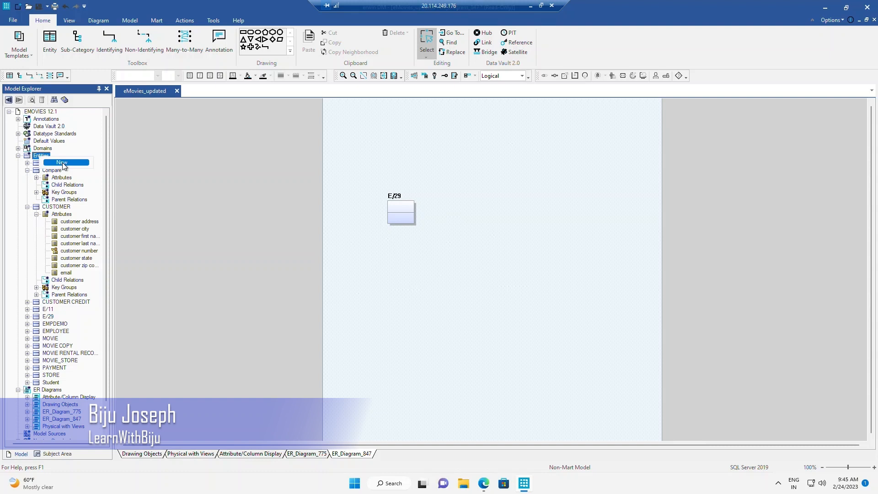
pyautogui.click(63, 164)
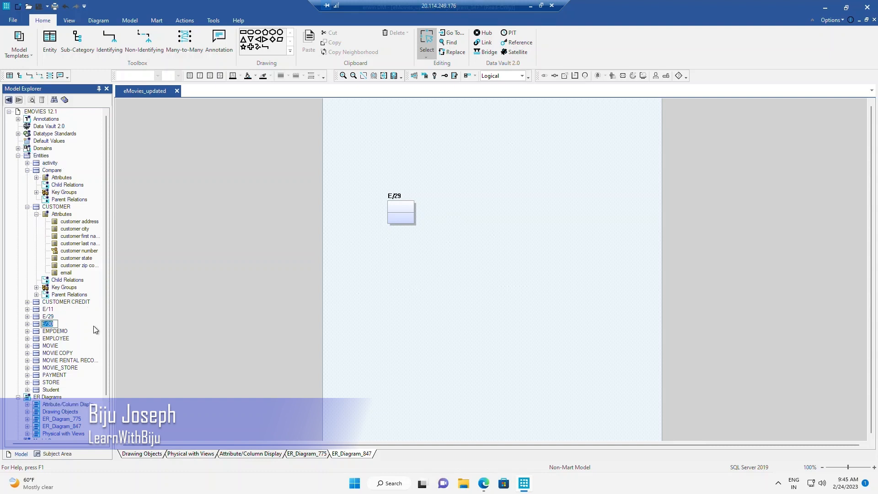
# Add the E/30 entity to the diagram to the right of E/29, and shift it slightly downward.
pyautogui.rightClick(53, 325)
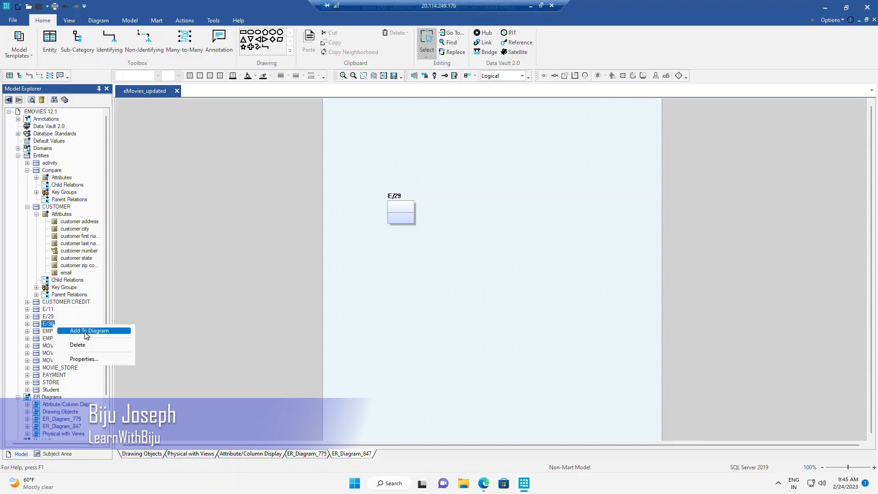
pyautogui.click(86, 331)
pyautogui.click(496, 192)
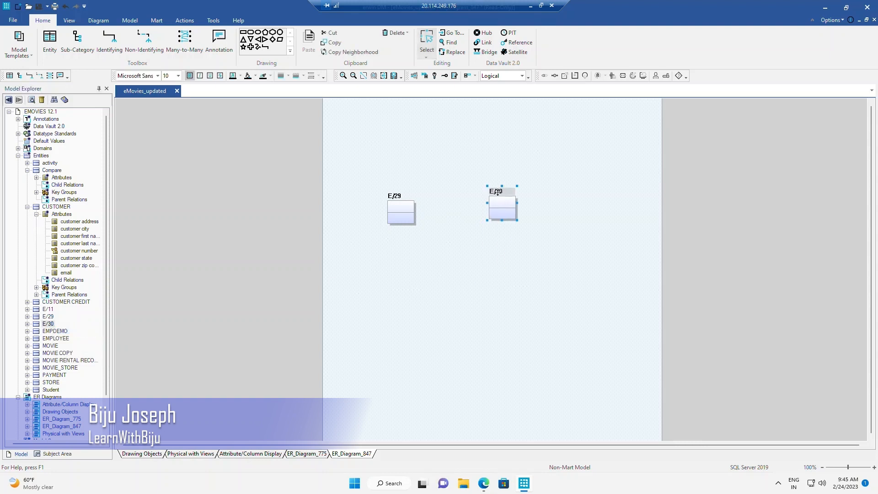
pyautogui.moveTo(497, 193); pyautogui.dragTo(499, 212)
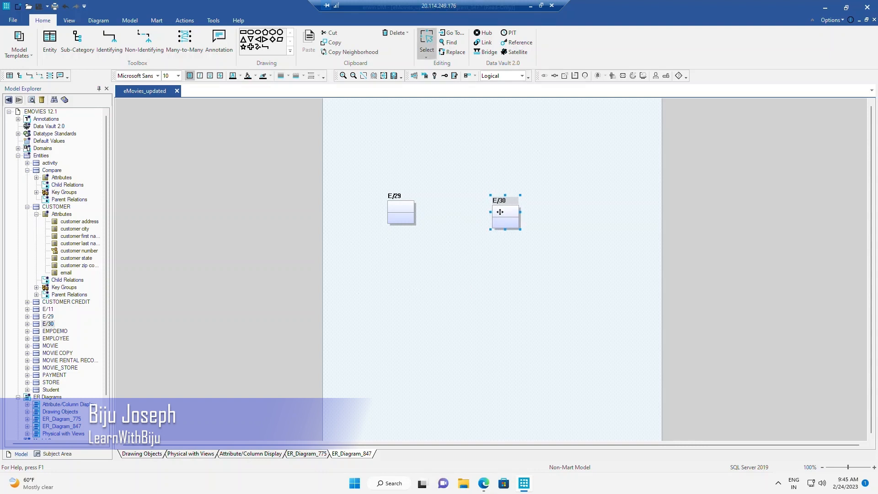
pyautogui.click(567, 216)
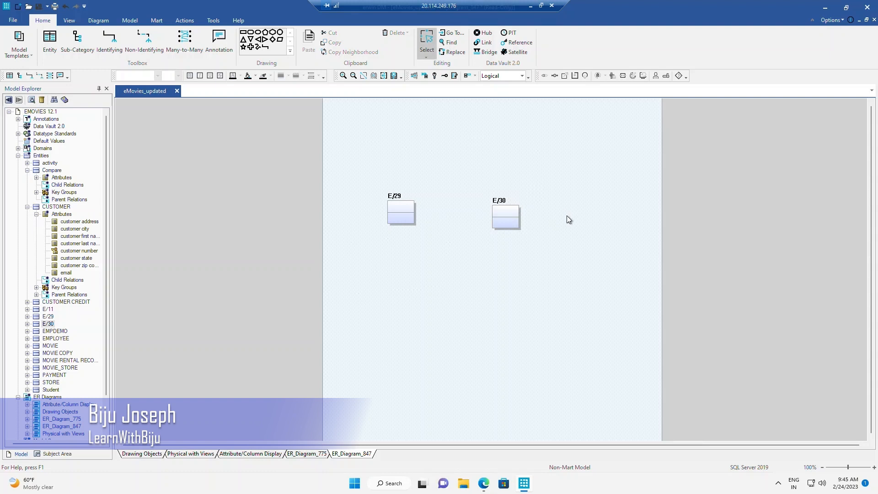
# Add an attribute named id to the E/30 entity and make it the primary key.
pyautogui.rightClick(505, 216)
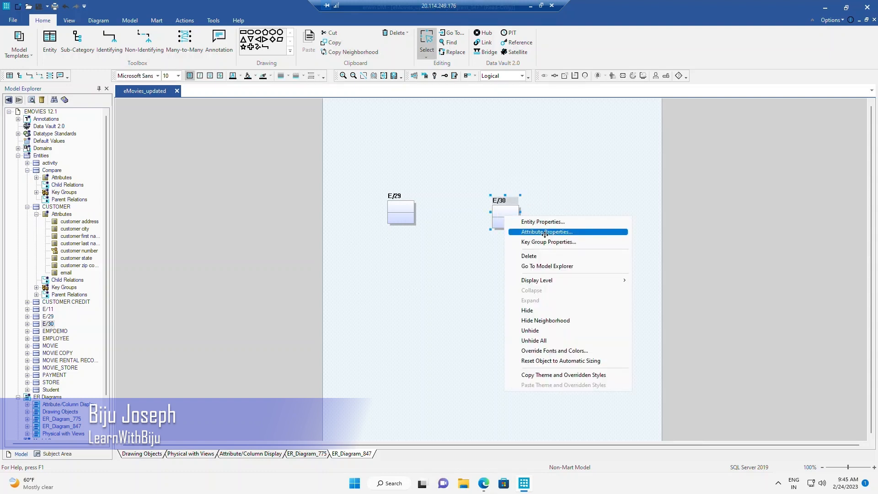
pyautogui.click(545, 233)
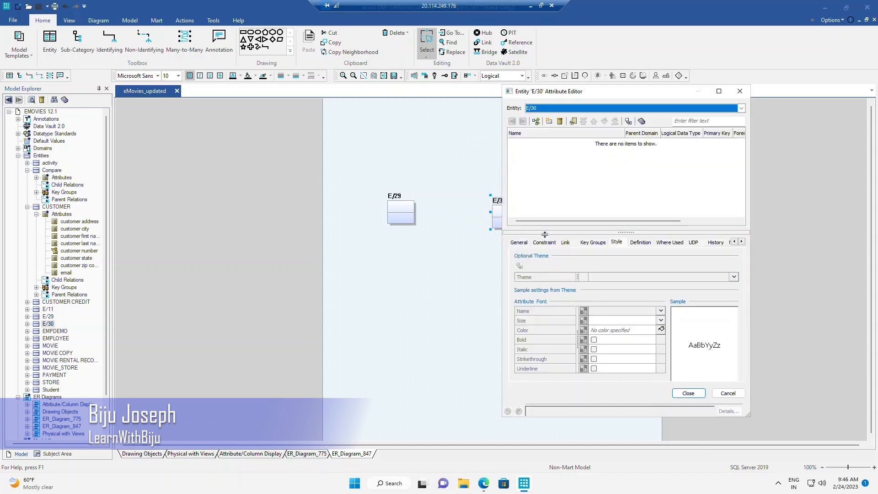
pyautogui.click(550, 121)
pyautogui.click(547, 142)
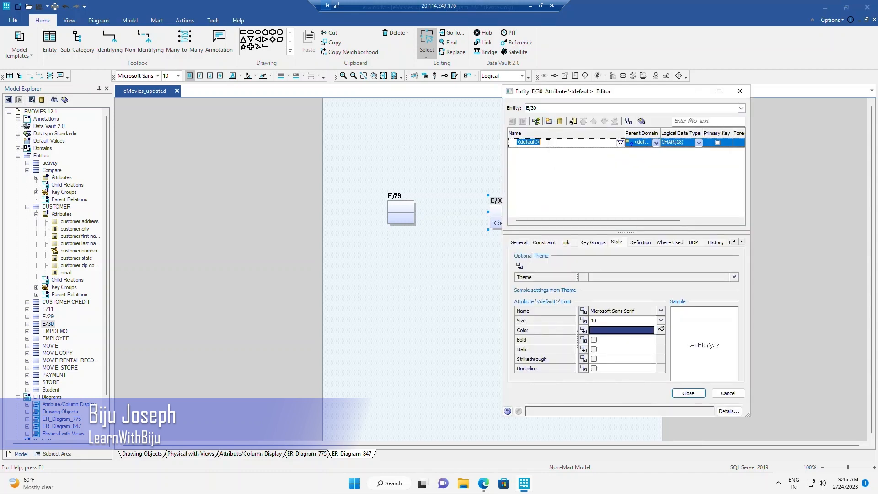
pyautogui.write('id')
pyautogui.press('Return')
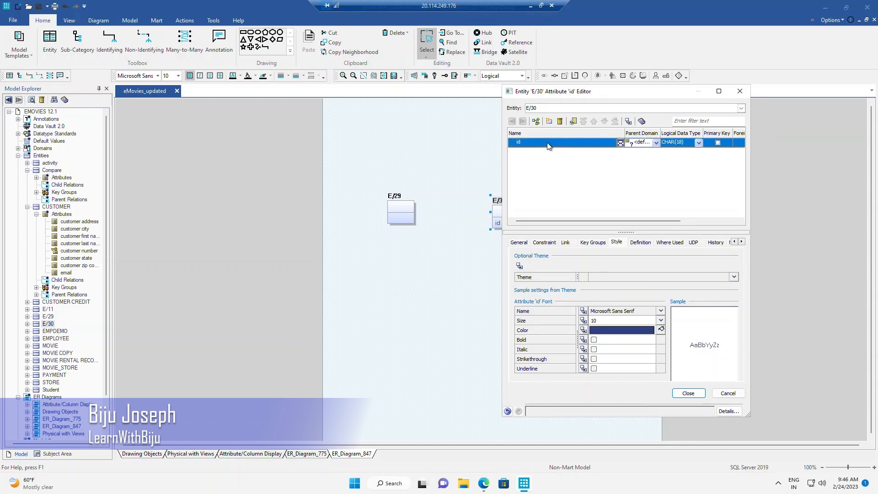
pyautogui.click(717, 143)
# Add a non-key attribute called name to the E/30 entity and close the attribute editor.
pyautogui.click(549, 121)
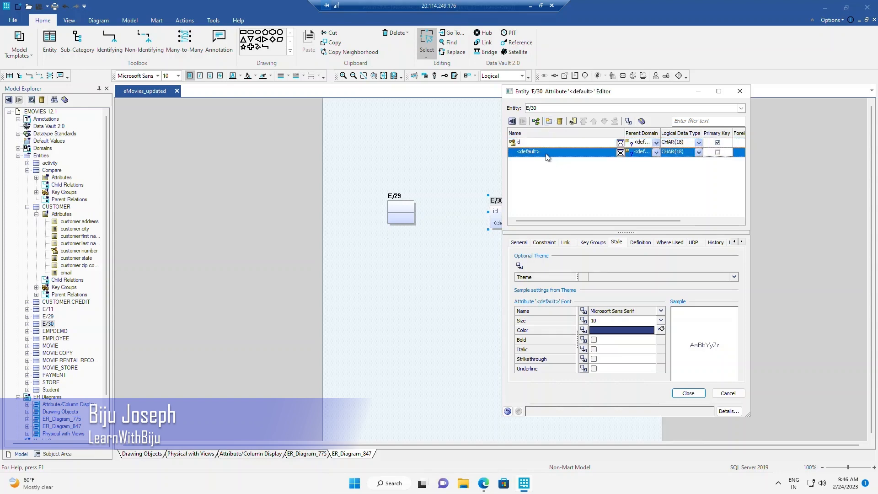
pyautogui.write('name')
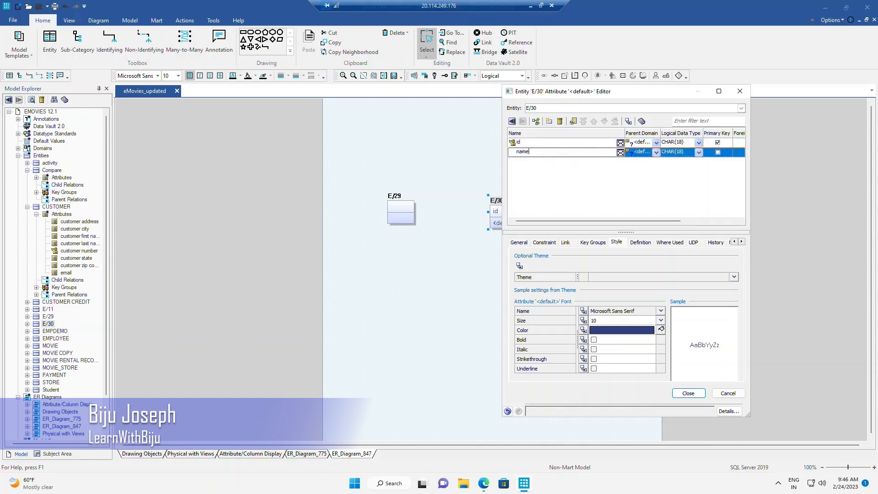
pyautogui.press('Return')
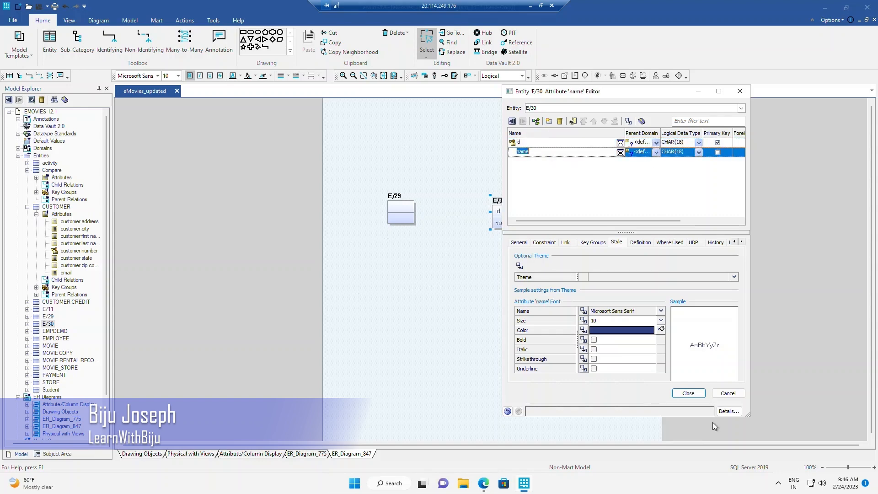
pyautogui.click(688, 393)
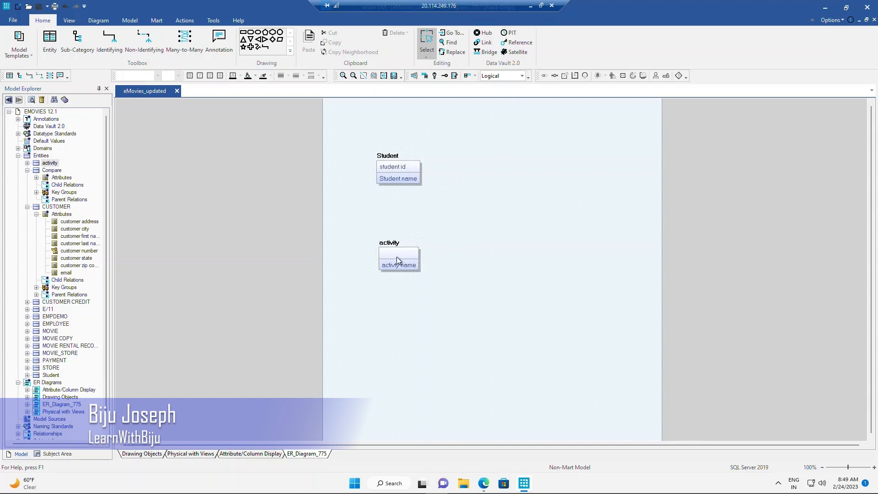
# Draw an identifying relationship from the Student entity to the activity entity.
pyautogui.click(388, 169)
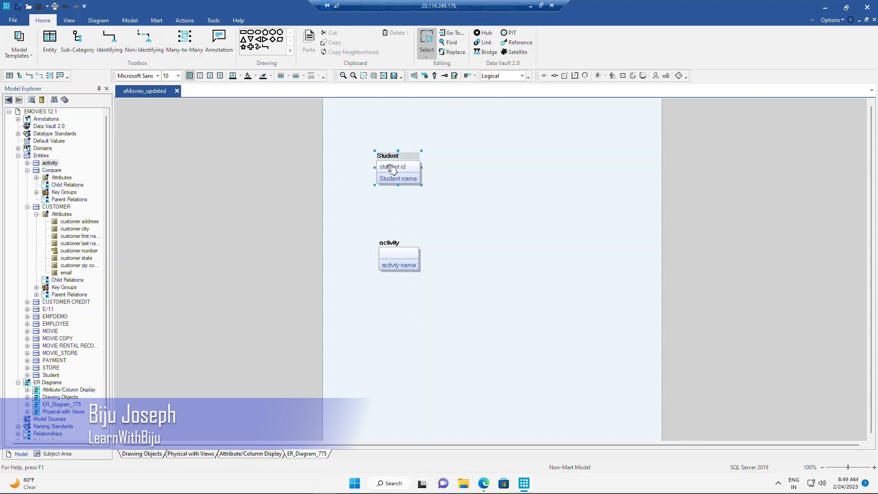
pyautogui.click(397, 257)
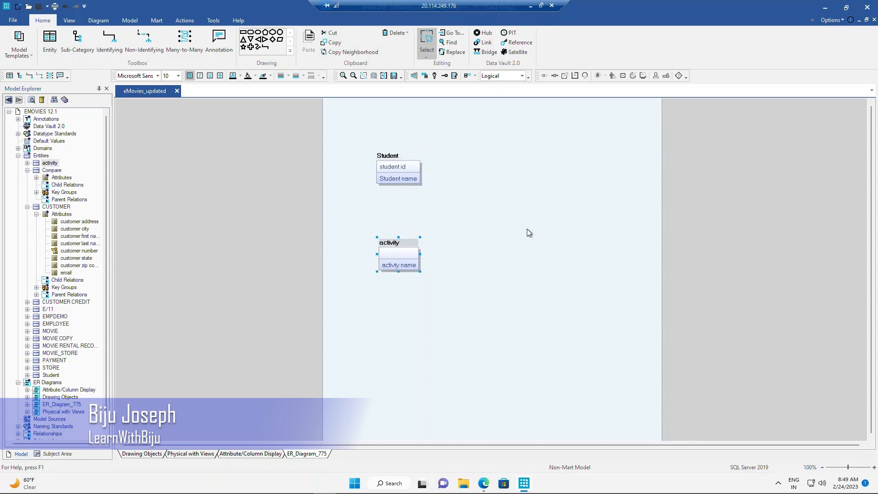
pyautogui.click(113, 42)
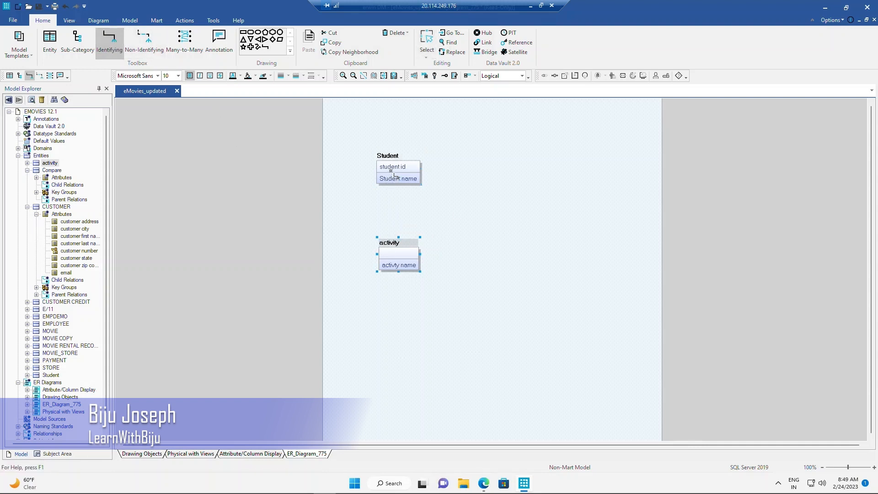
pyautogui.click(395, 180)
pyautogui.click(398, 247)
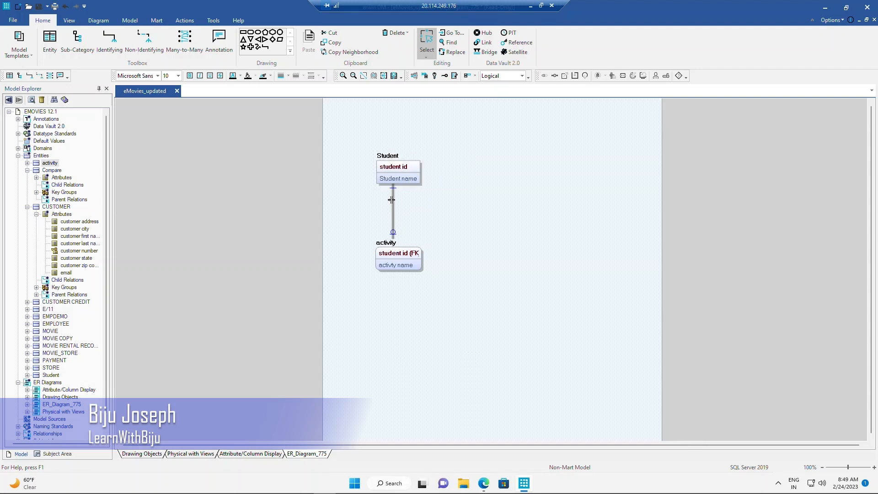
# Delete the identifying relationship between Student and activity from both the diagram and the model.
pyautogui.moveTo(391, 200)
pyautogui.press('Delete')
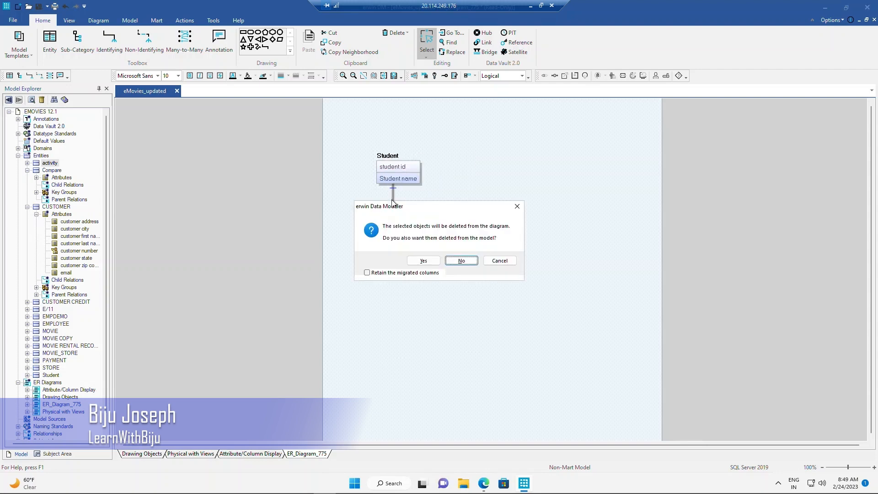
pyautogui.click(422, 263)
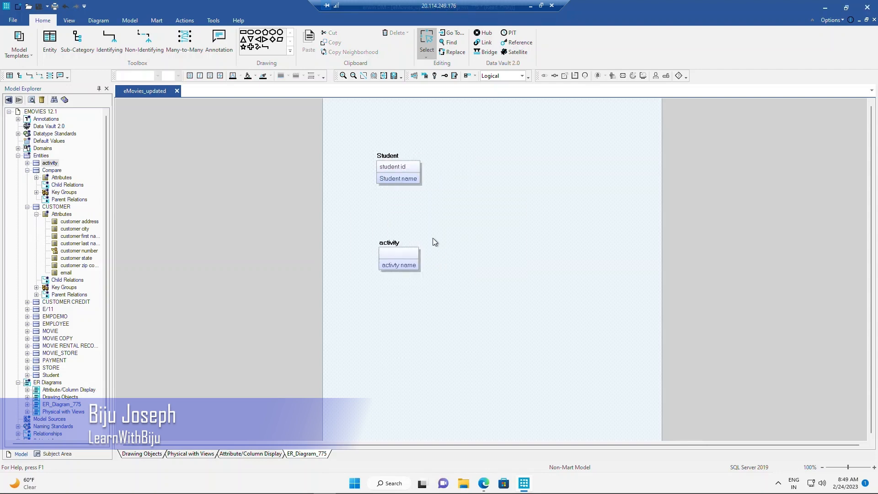
# Draw a non-identifying relationship from Student to activity, and delete it from both the diagram and the model.
pyautogui.click(144, 41)
pyautogui.click(392, 173)
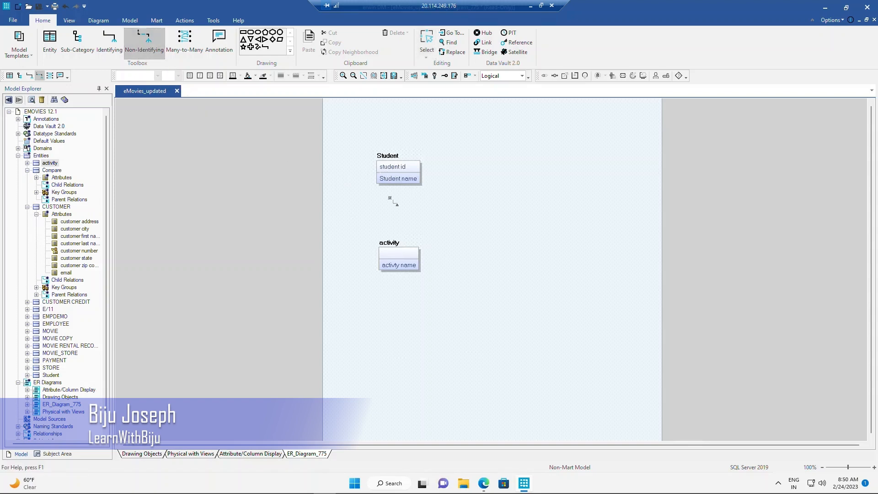
pyautogui.click(394, 251)
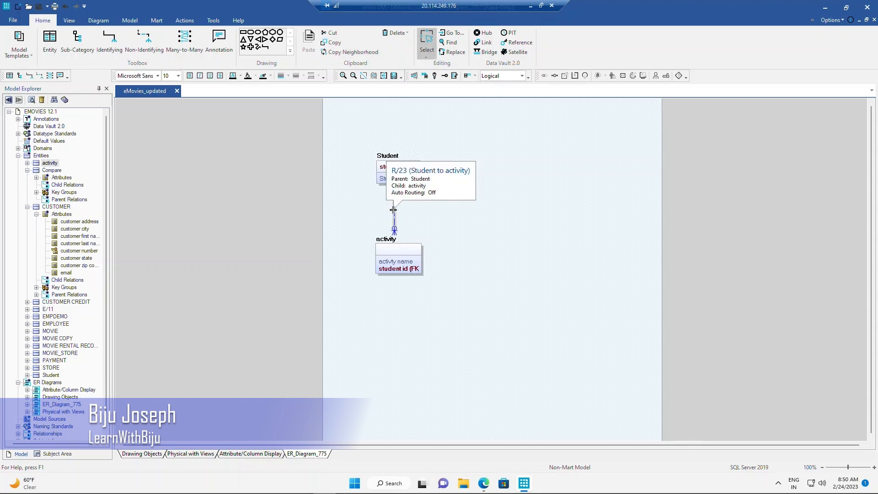
pyautogui.press('Delete')
pyautogui.click(422, 264)
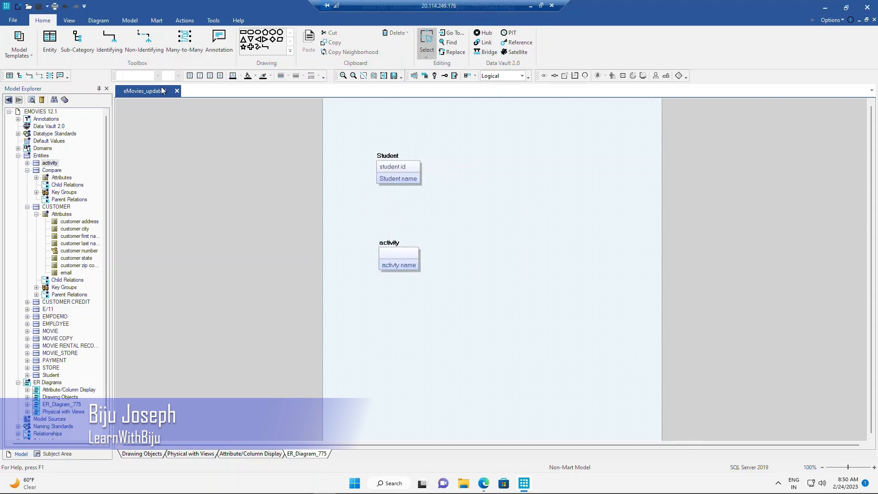
# Redraw an identifying relationship with Student as parent and activity as child.
pyautogui.click(109, 41)
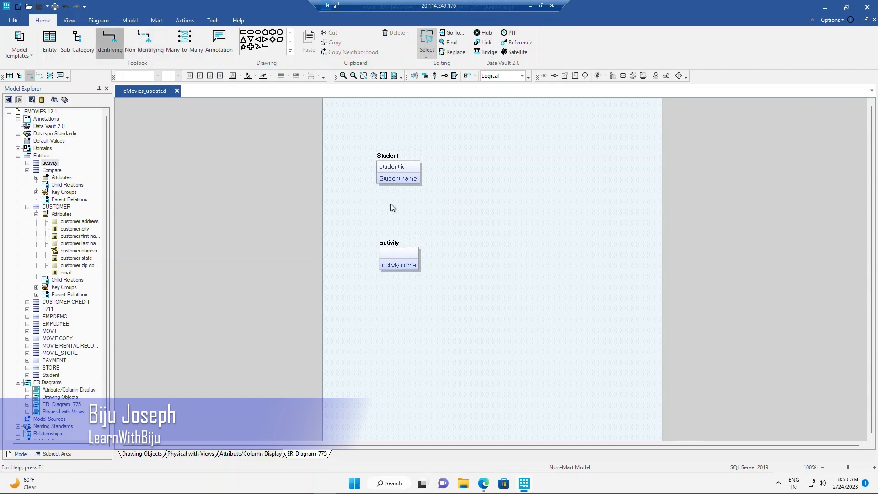
pyautogui.click(391, 174)
pyautogui.click(392, 250)
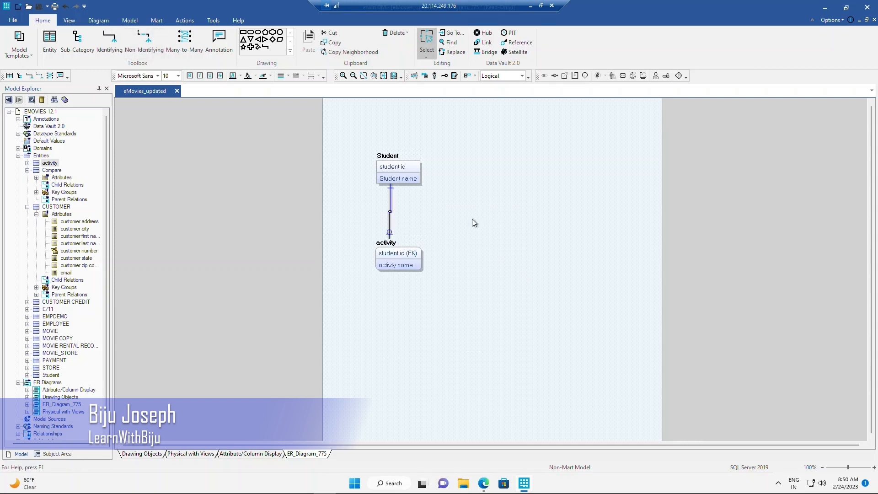
pyautogui.click(547, 218)
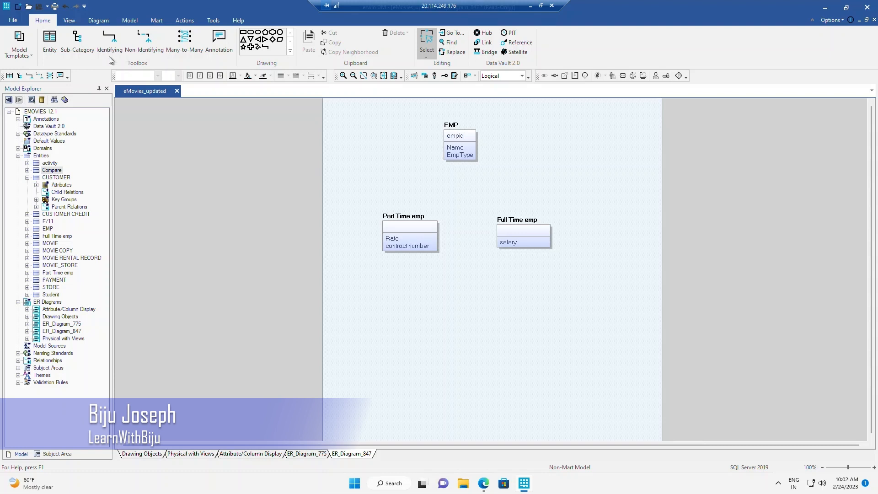
# Create a complete sub-category relationship from the EMP supertype to the Part Time emp entity.
pyautogui.click(80, 43)
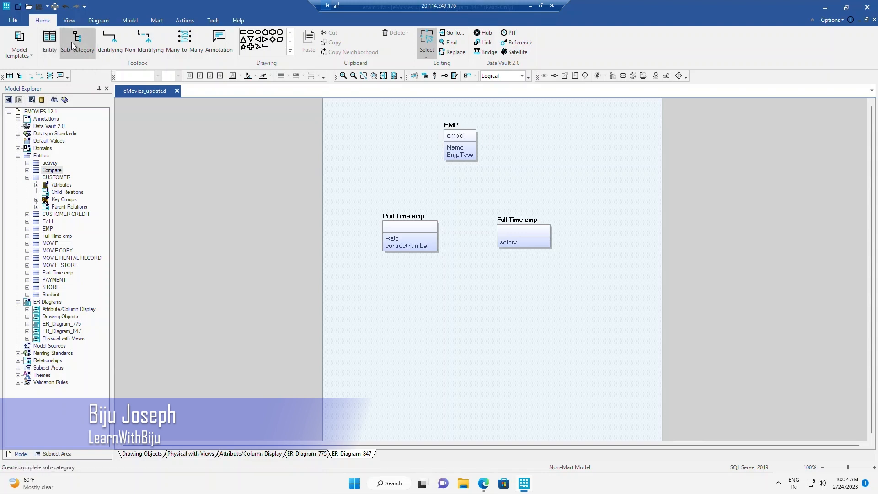
pyautogui.click(71, 42)
pyautogui.click(456, 162)
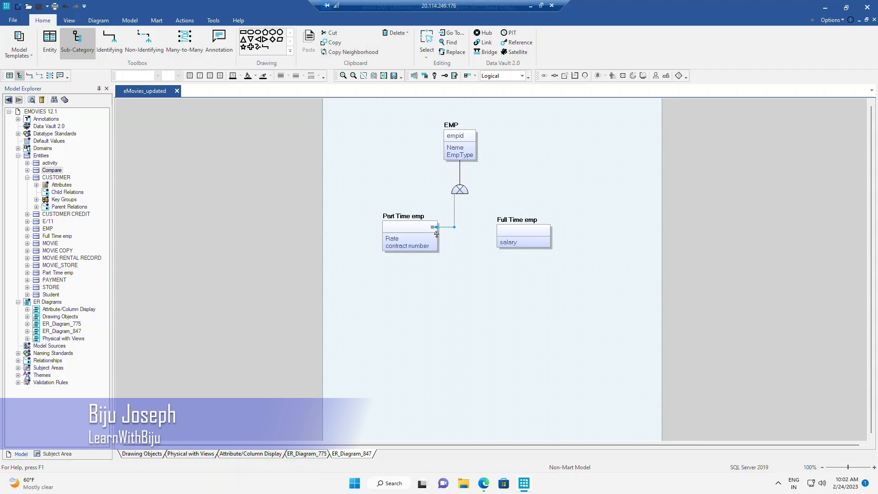
pyautogui.click(432, 227)
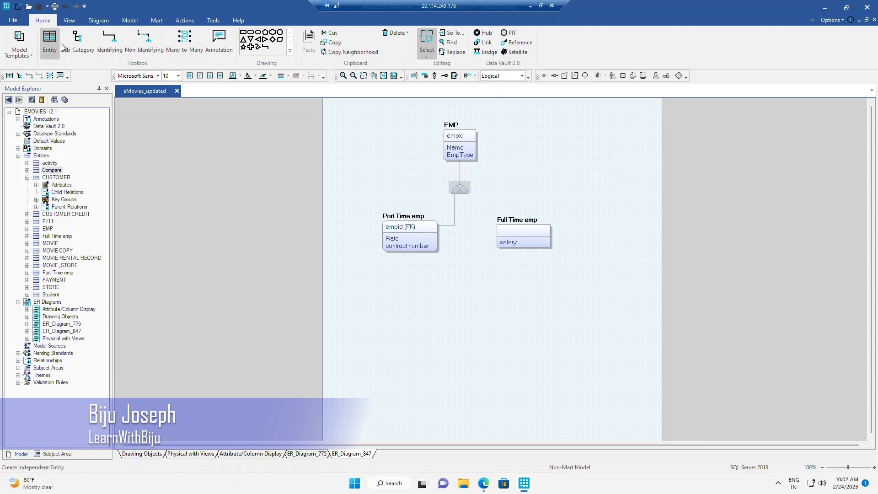
# Connect the existing sub-category symbol below EMP to the Full Time emp entity as a second subtype.
pyautogui.click(72, 42)
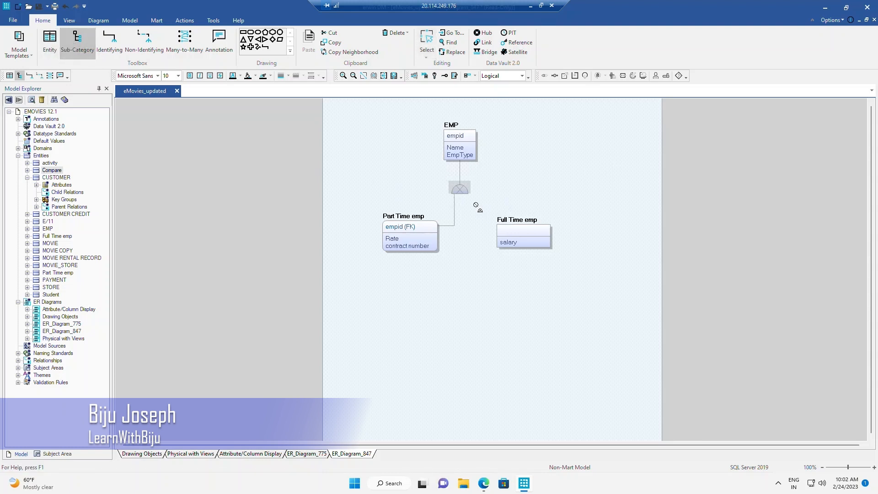
pyautogui.click(462, 193)
pyautogui.click(520, 234)
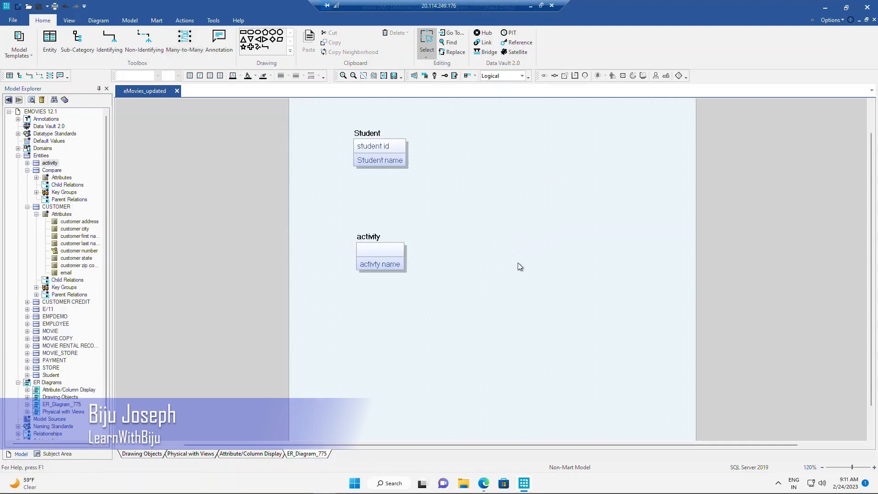
# Draw a many-to-many relationship from the Student entity to the activity entity.
pyautogui.click(184, 39)
pyautogui.click(377, 167)
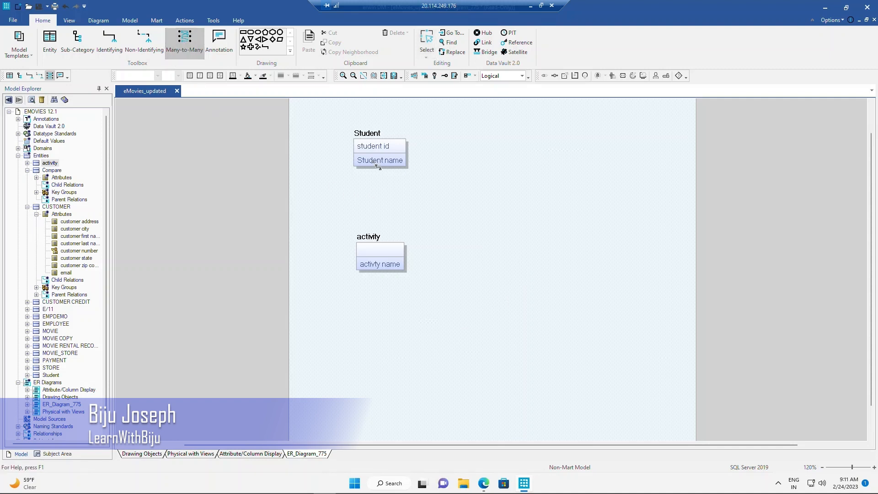
pyautogui.click(370, 256)
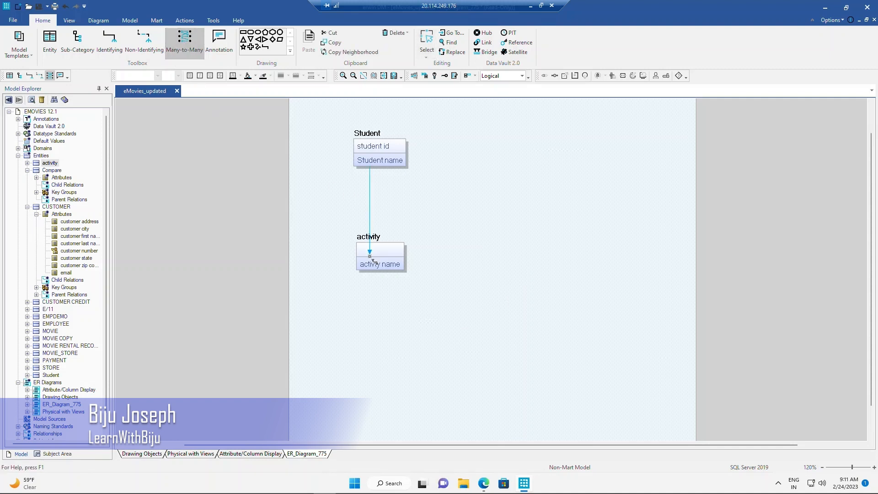
pyautogui.click(432, 234)
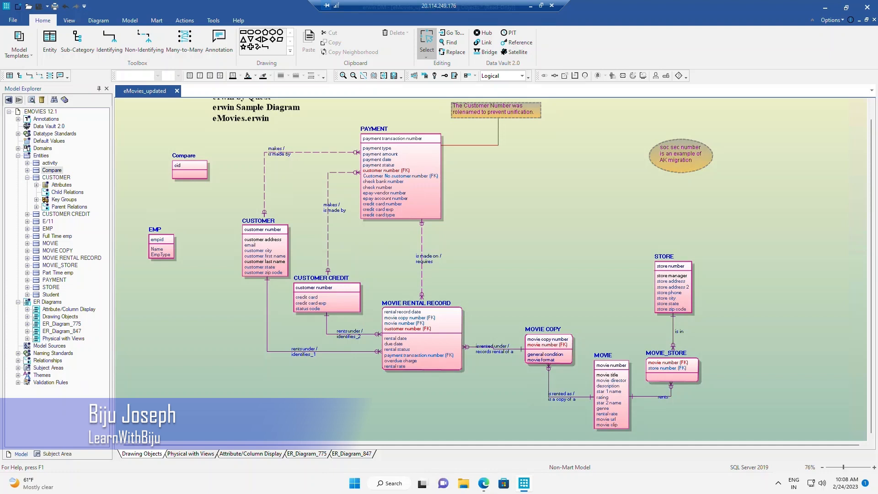
# Zoom the diagram to fit the whole model, and try the Zoom Tool around the PAYMENT entity.
pyautogui.click(69, 20)
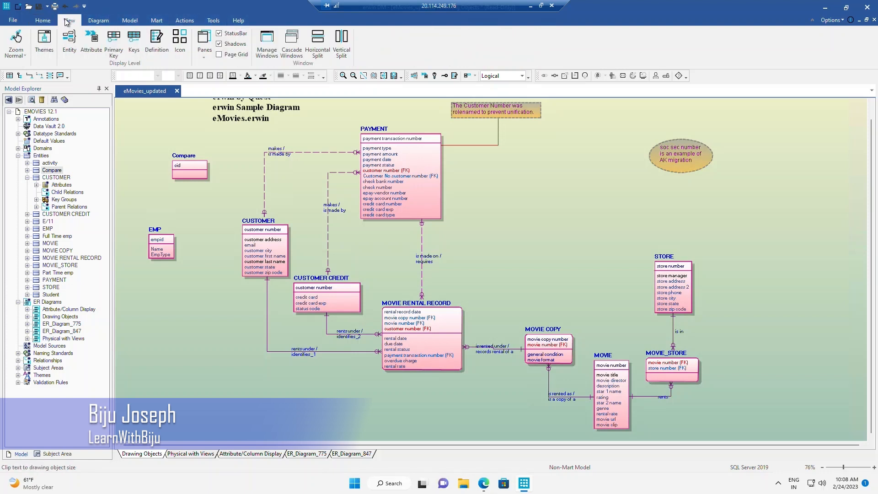
pyautogui.click(19, 53)
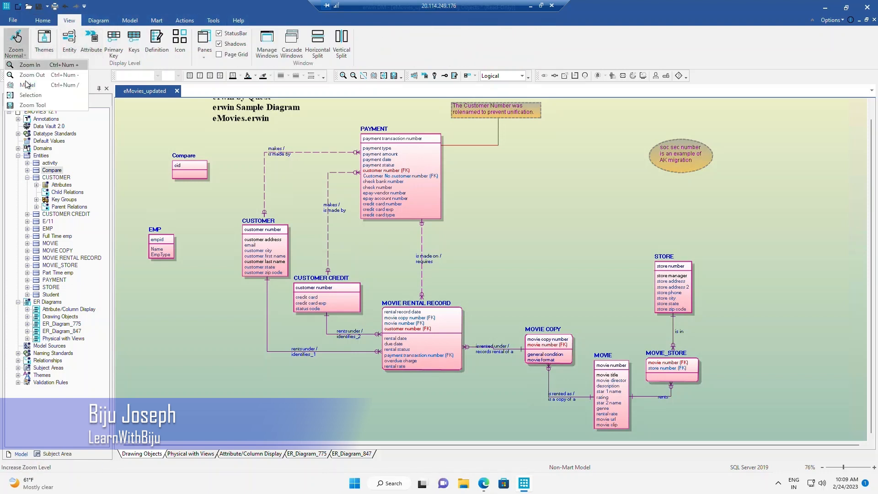
pyautogui.click(27, 84)
pyautogui.click(16, 51)
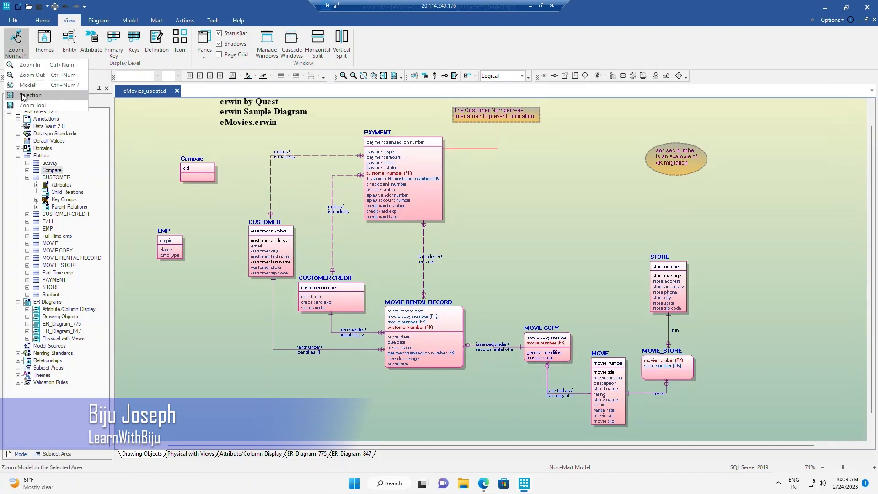
pyautogui.click(30, 106)
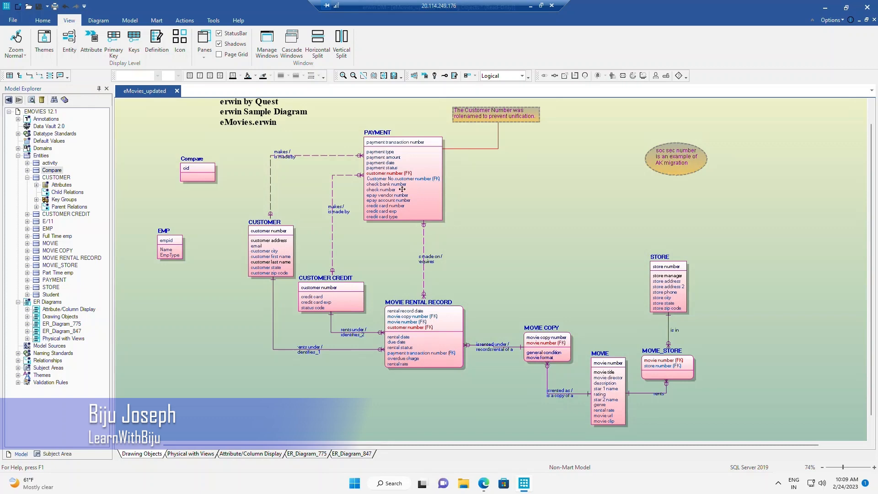
pyautogui.click(377, 183)
pyautogui.click(499, 216)
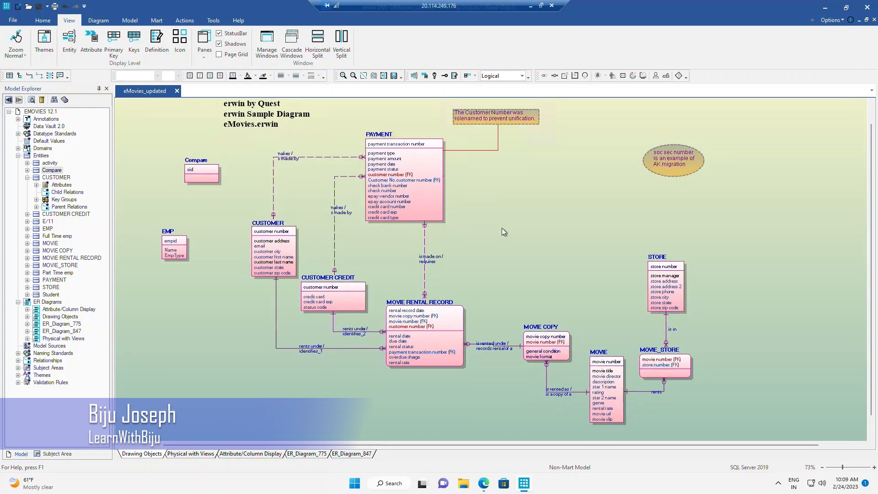
pyautogui.scroll(4, 501, 229)
pyautogui.scroll(-4, 563, 271)
# Review the font, fill, line and outline settings of the Default Theme and Emovies Theme in the theme editor.
pyautogui.click(42, 48)
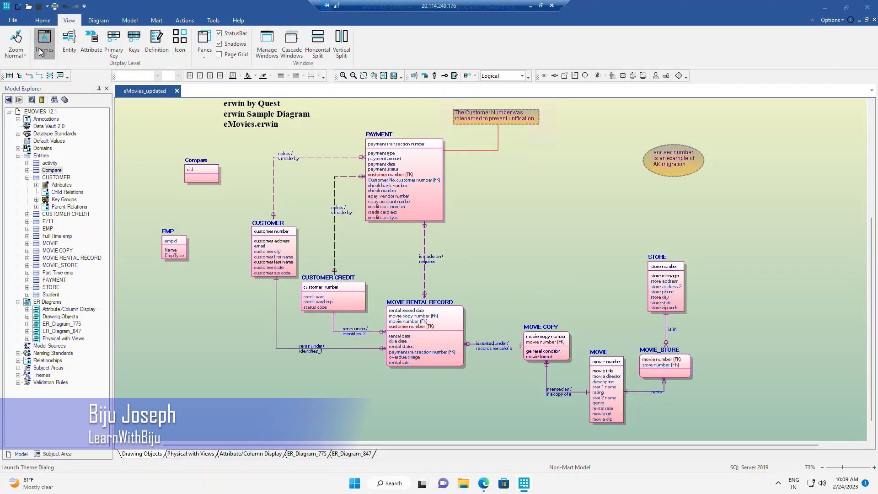
pyautogui.click(357, 153)
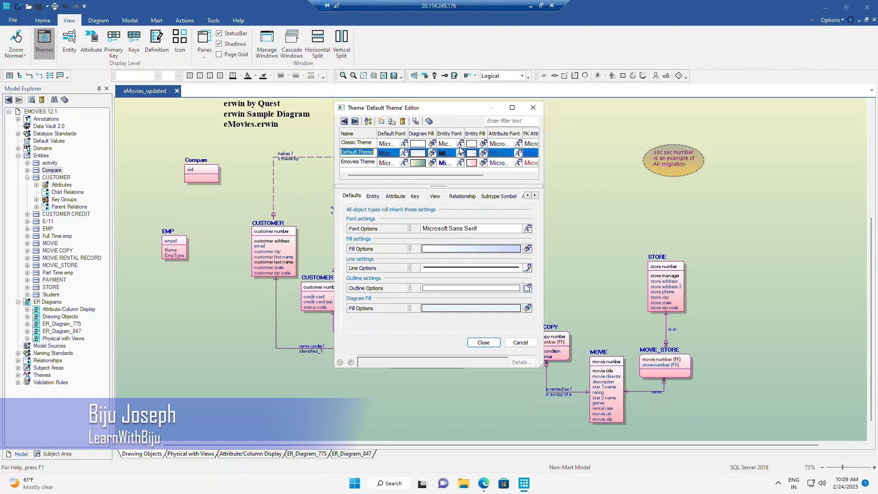
pyautogui.click(364, 163)
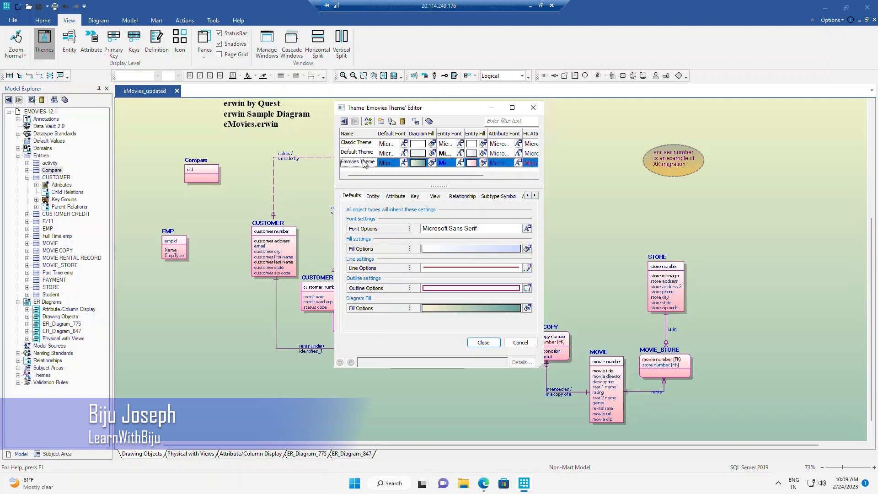
pyautogui.click(483, 343)
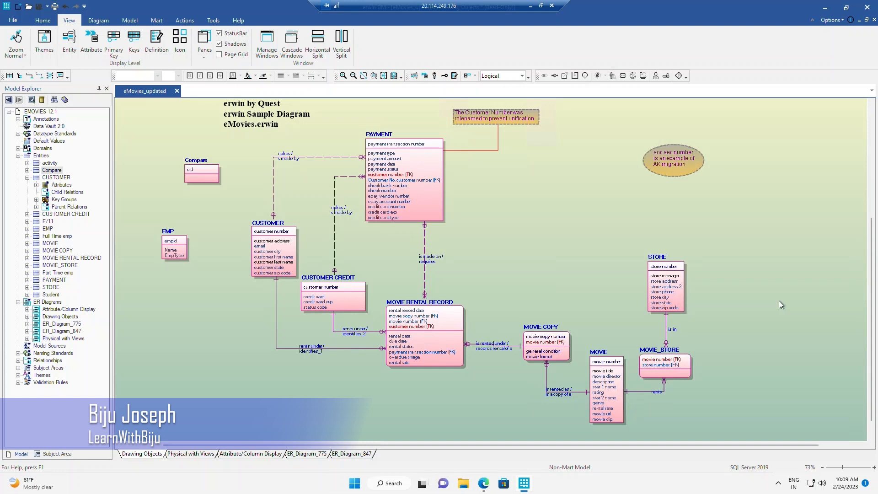
# Show the diagram at Entity display level and at Attribute display level, removing existing object overrides each time.
pyautogui.click(75, 44)
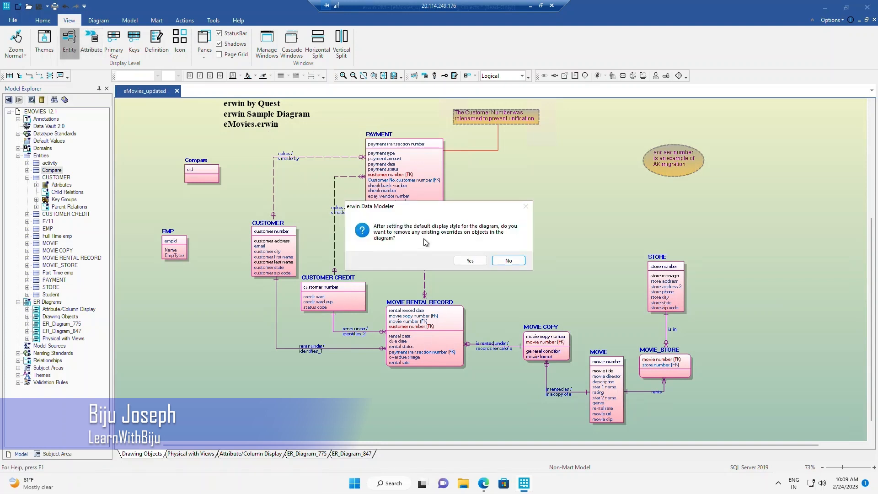
pyautogui.click(470, 260)
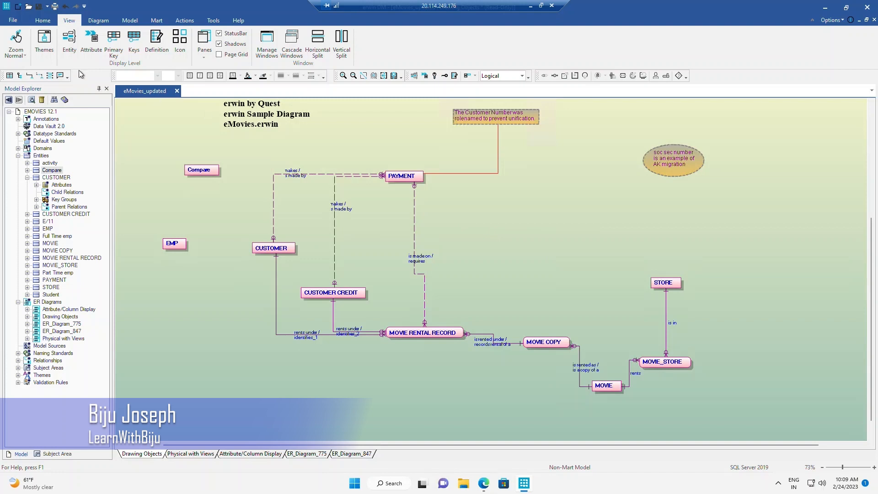
pyautogui.click(91, 43)
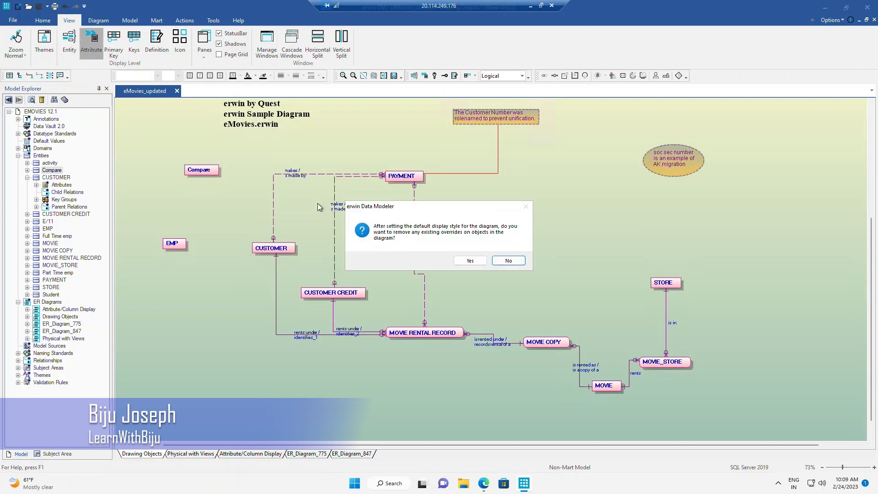
pyautogui.click(470, 260)
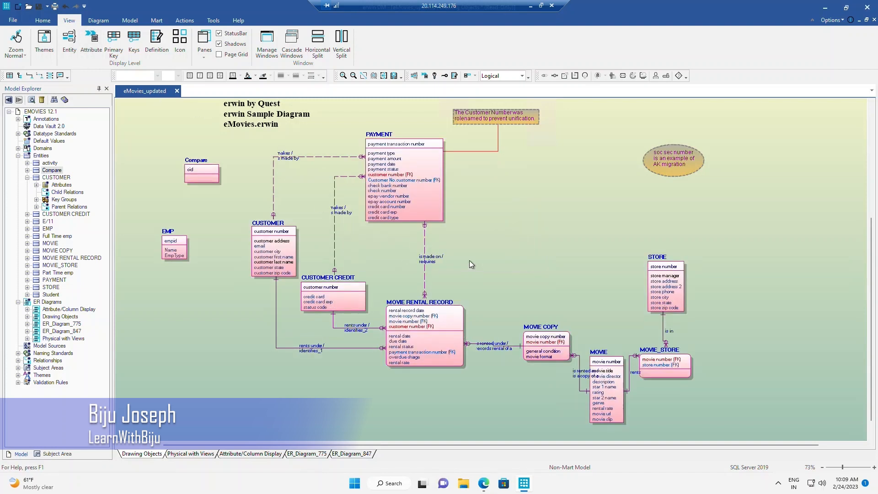
# Show the diagram at Primary Key display level and at Keys display level, removing existing object overrides each time.
pyautogui.click(110, 46)
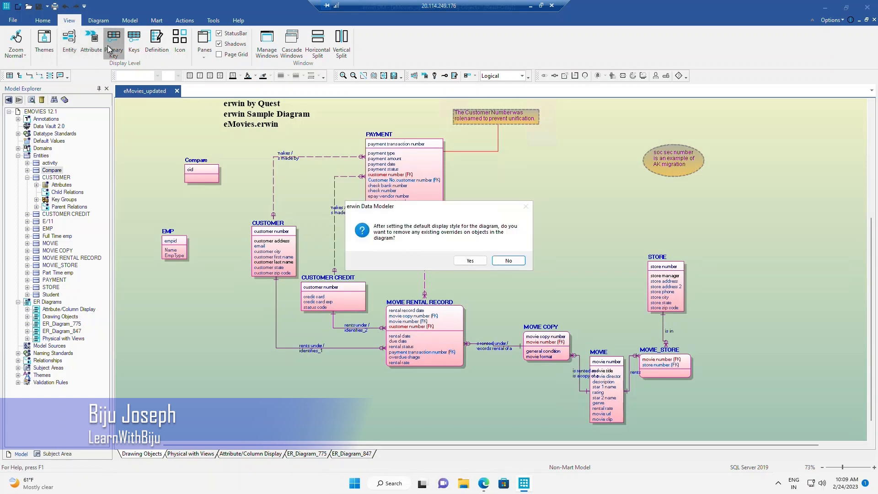
pyautogui.click(479, 263)
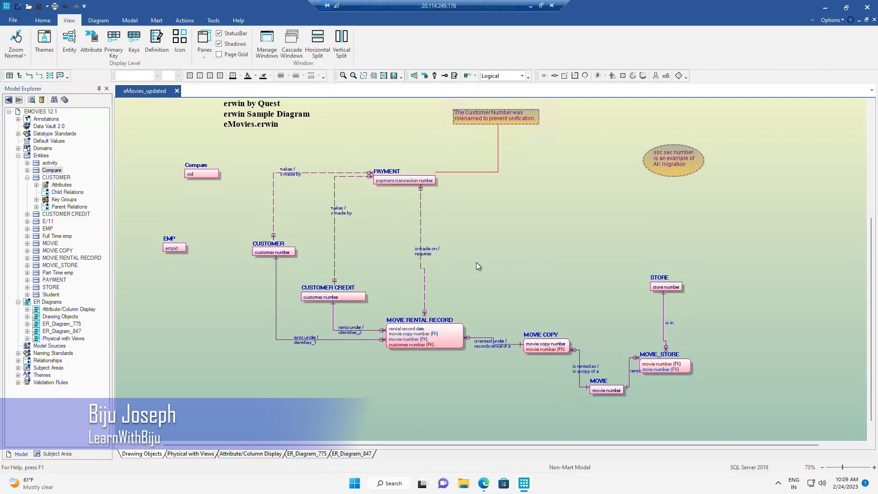
pyautogui.click(134, 41)
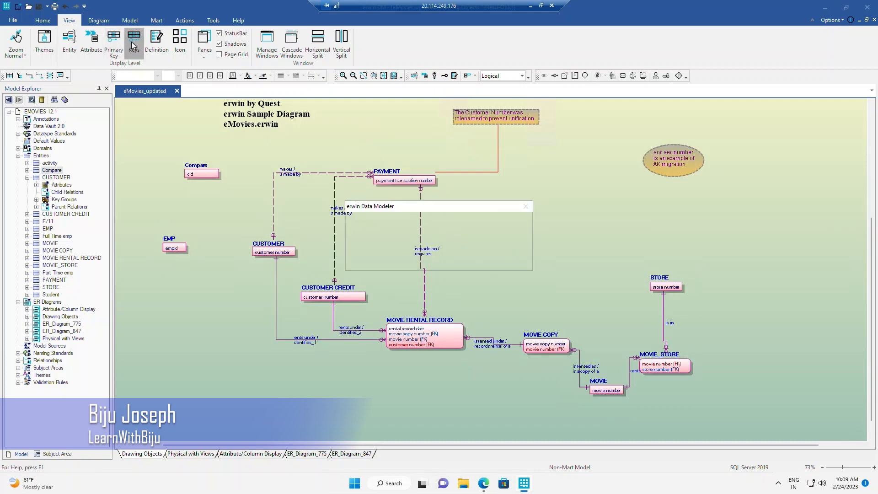
pyautogui.click(469, 261)
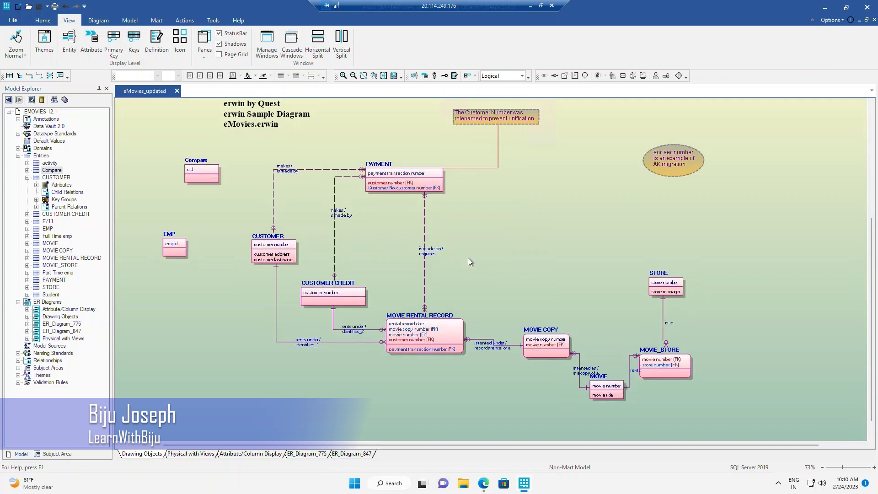
# Show the diagram at Definition display level and finish at Icon display level, removing existing object overrides each time.
pyautogui.click(154, 50)
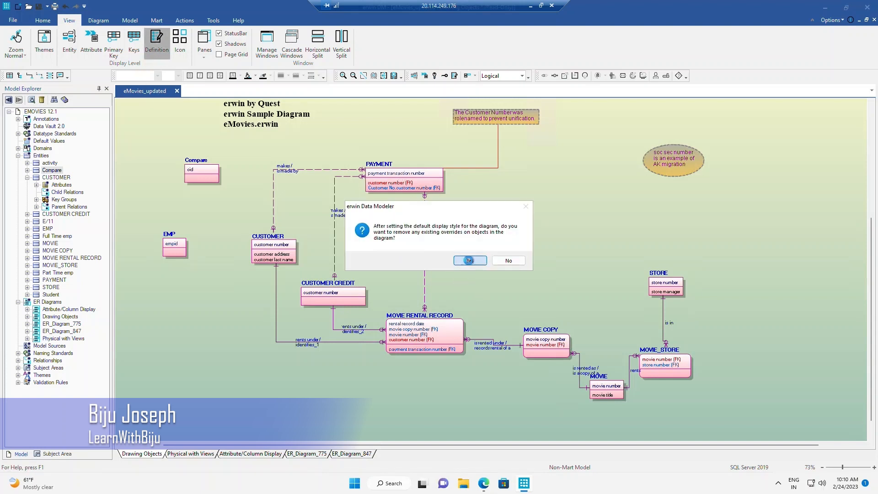
pyautogui.click(470, 264)
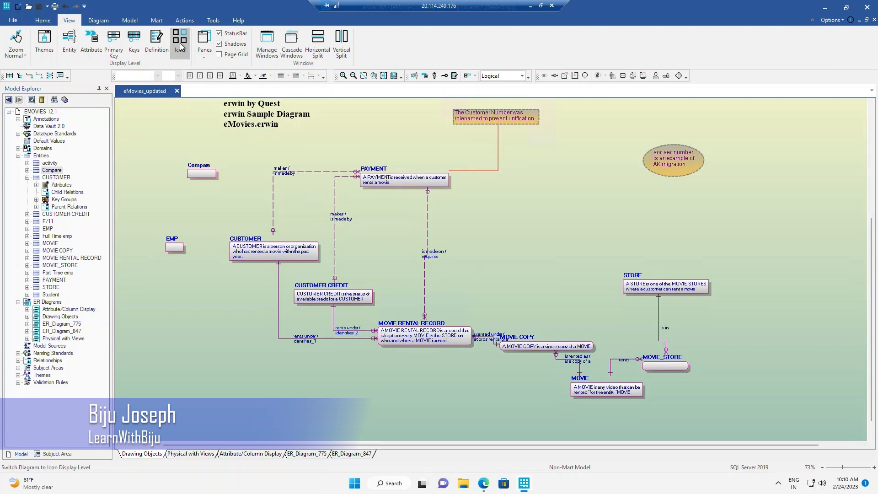
pyautogui.click(180, 46)
pyautogui.click(468, 261)
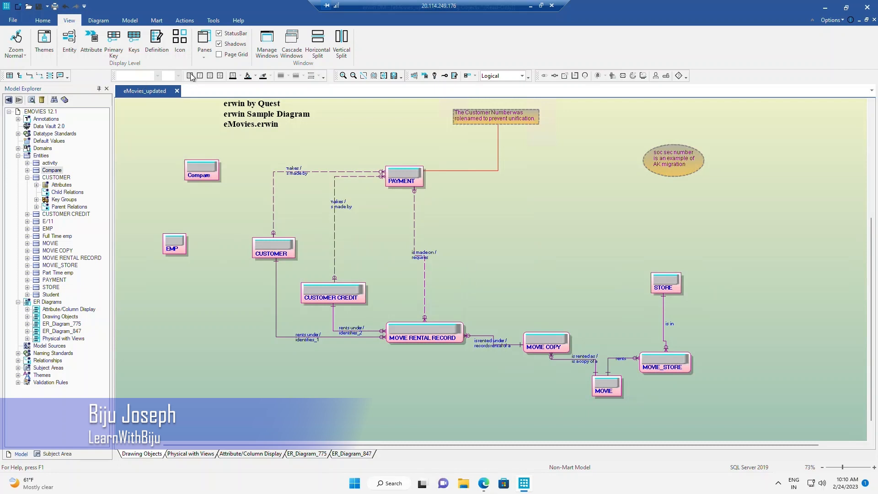
# Show the Action Log pane and the Objects Count pane in the workspace.
pyautogui.click(205, 51)
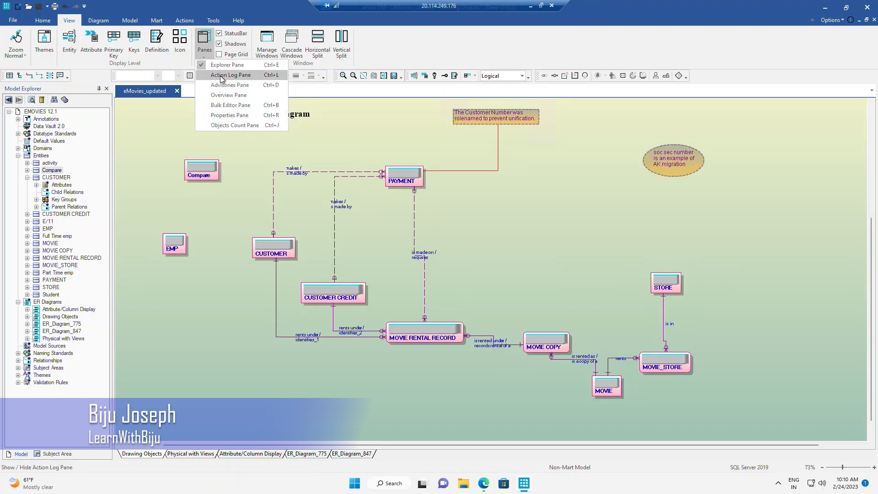
pyautogui.click(222, 77)
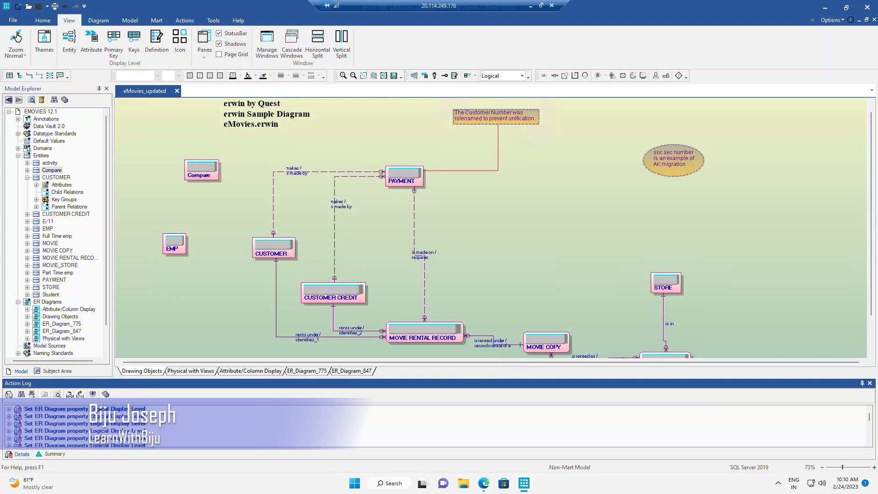
pyautogui.click(207, 57)
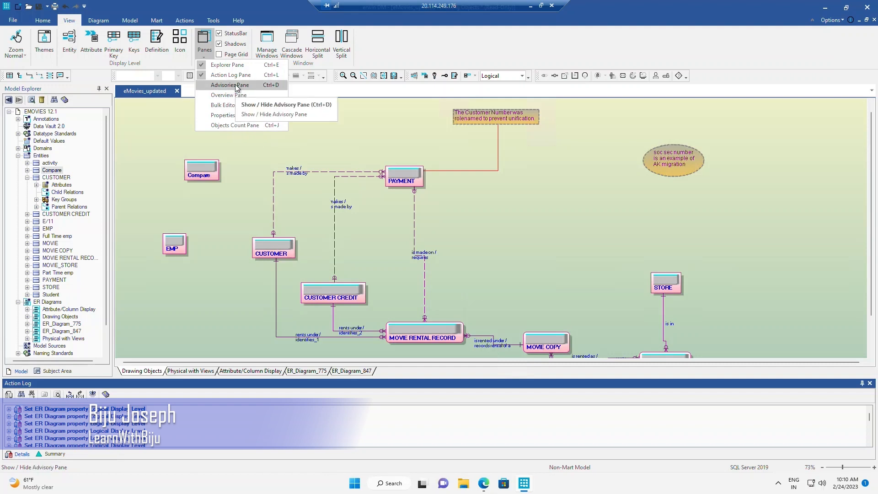
pyautogui.click(238, 125)
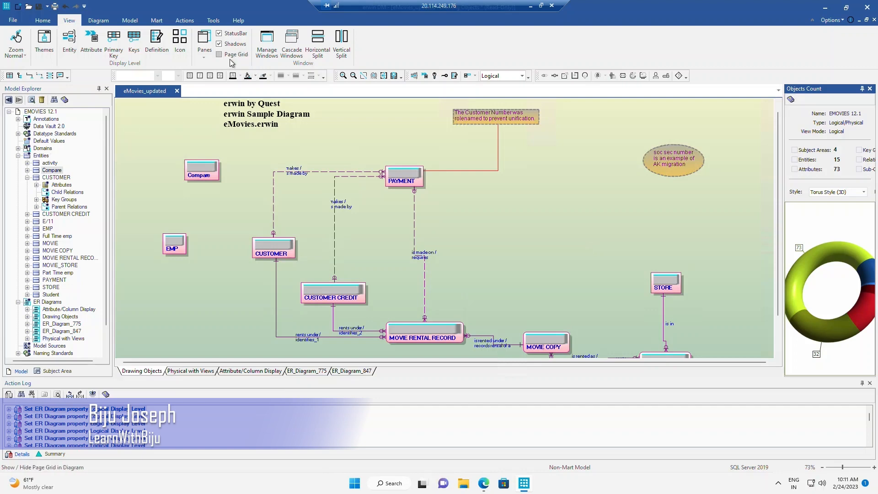
# Toggle the status bar and the diagram shadows off and back on, and the page grid on and back off.
pyautogui.click(224, 35)
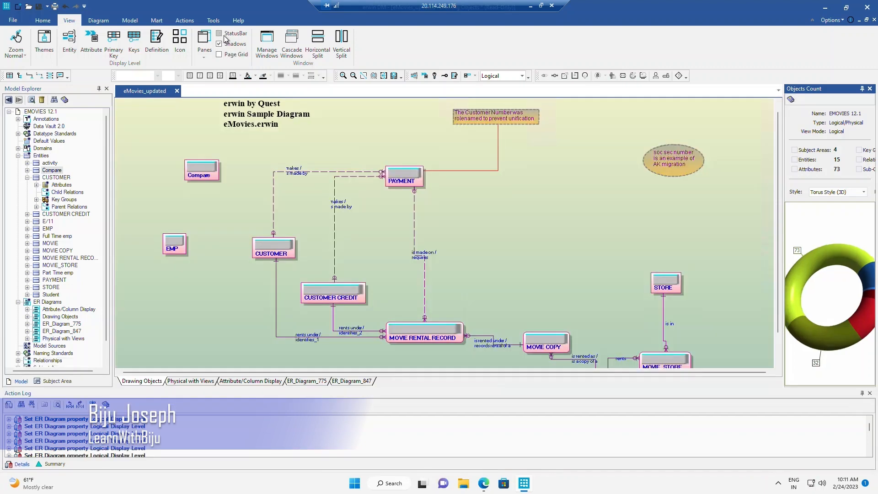
pyautogui.click(225, 35)
pyautogui.click(225, 45)
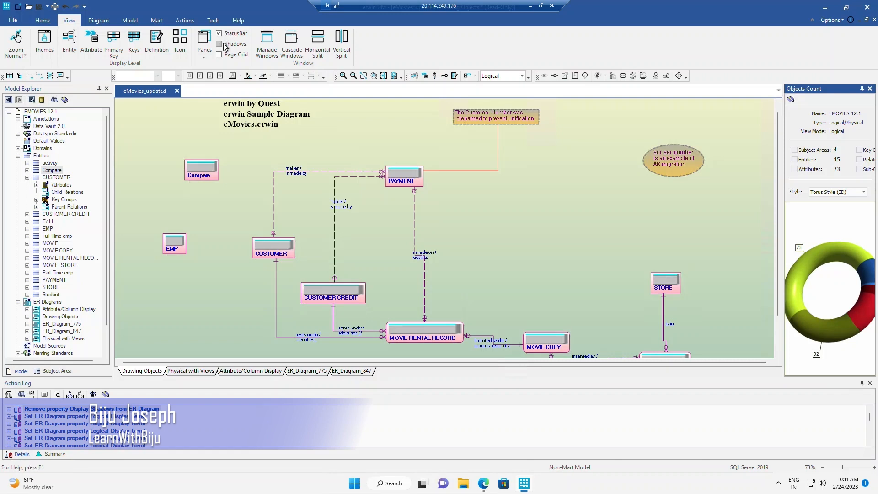
pyautogui.click(224, 44)
pyautogui.click(226, 54)
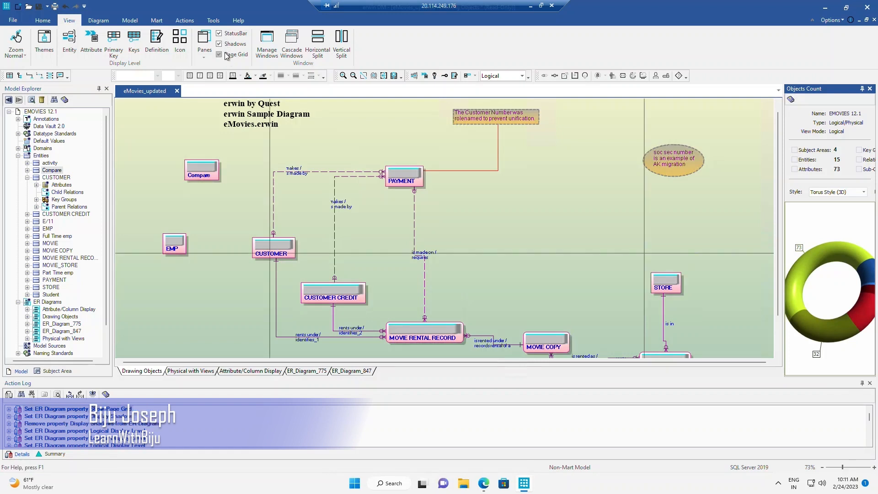
pyautogui.click(225, 55)
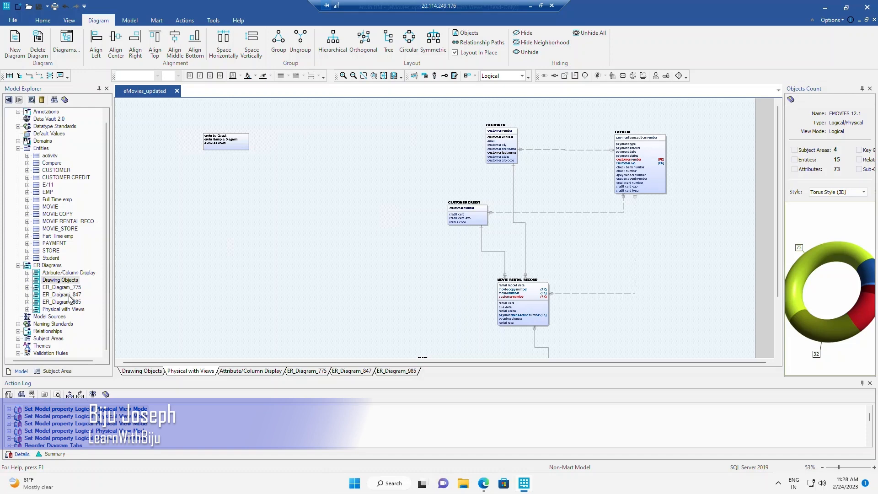
# Create a new blank ER diagram in the model and delete that same diagram.
pyautogui.click(17, 55)
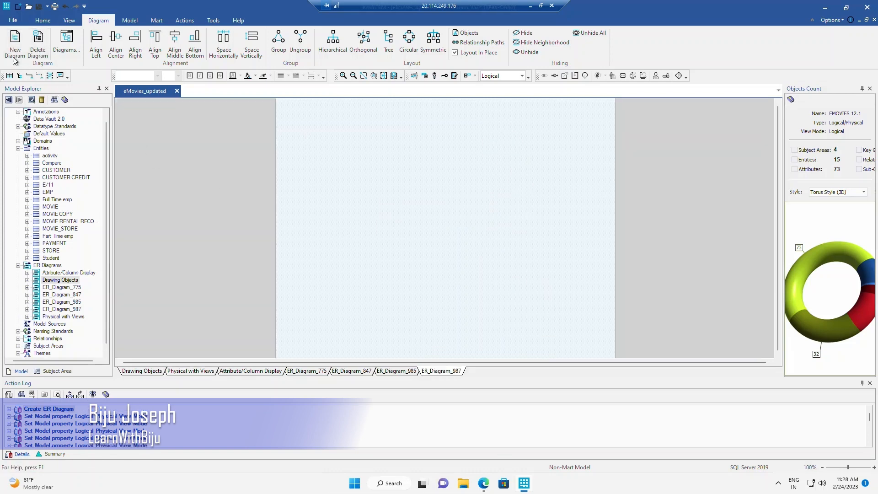
pyautogui.rightClick(51, 265)
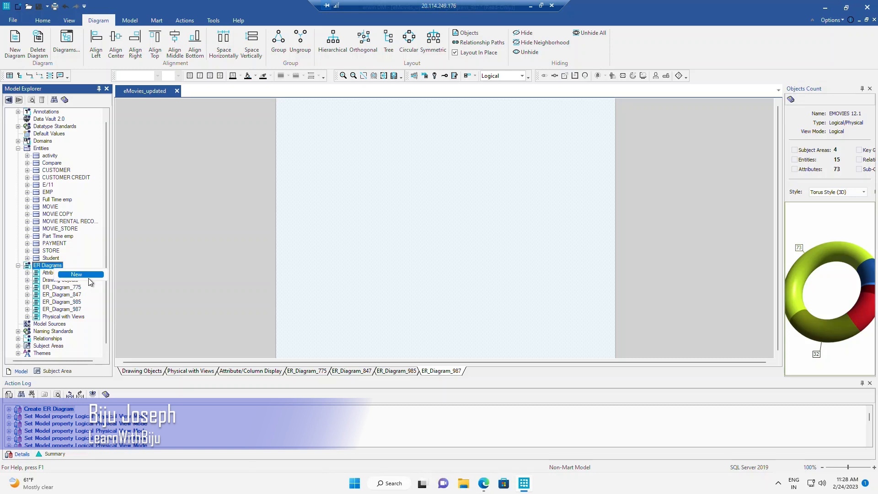
pyautogui.click(220, 218)
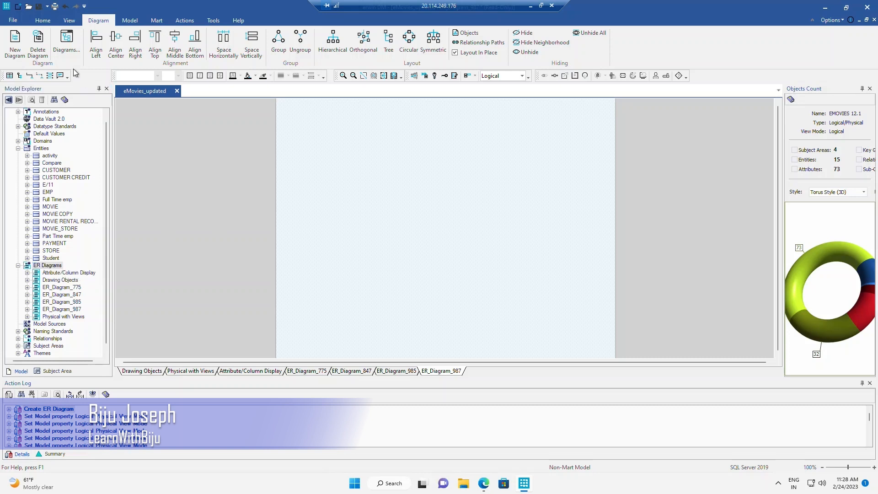
pyautogui.click(46, 53)
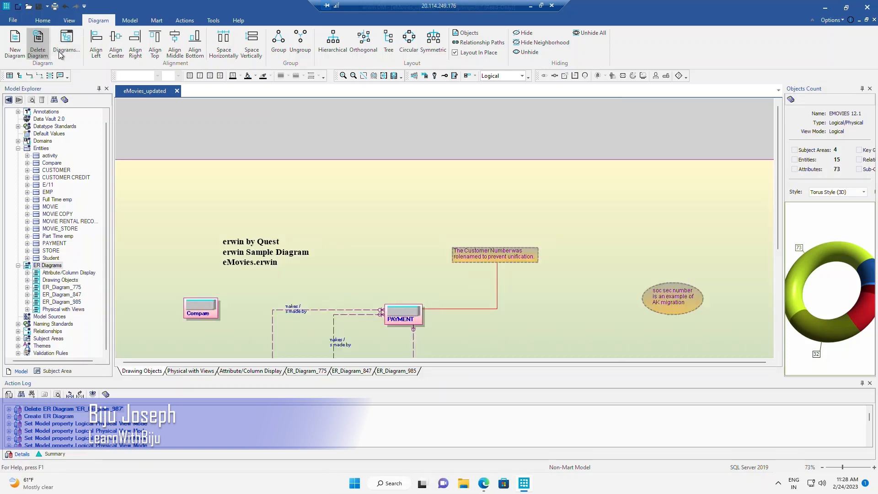
# Review the Drawing Objects diagram's members, relationships, layout, display, entity, table, view and relationship settings in the ER Diagram Editor.
pyautogui.click(68, 51)
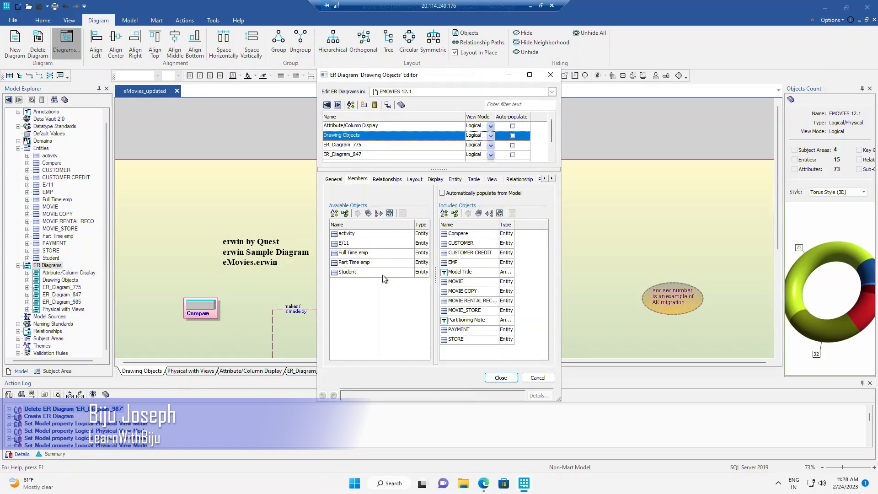
pyautogui.click(355, 178)
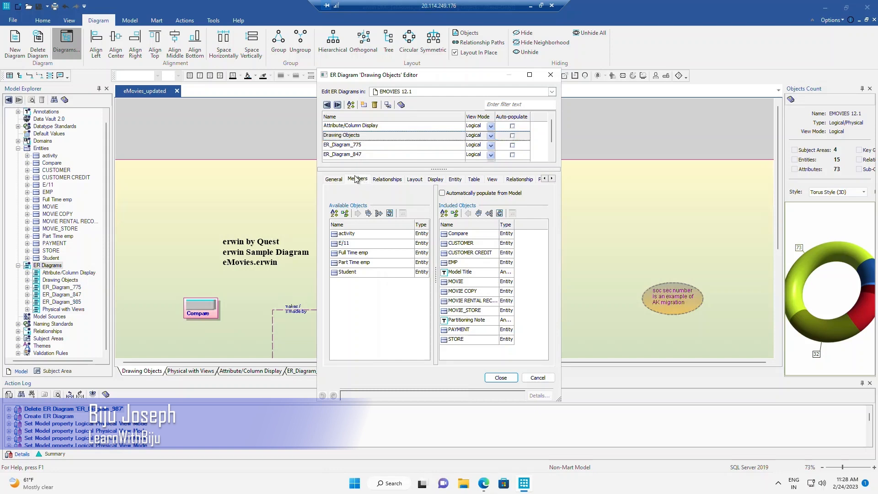
pyautogui.click(392, 180)
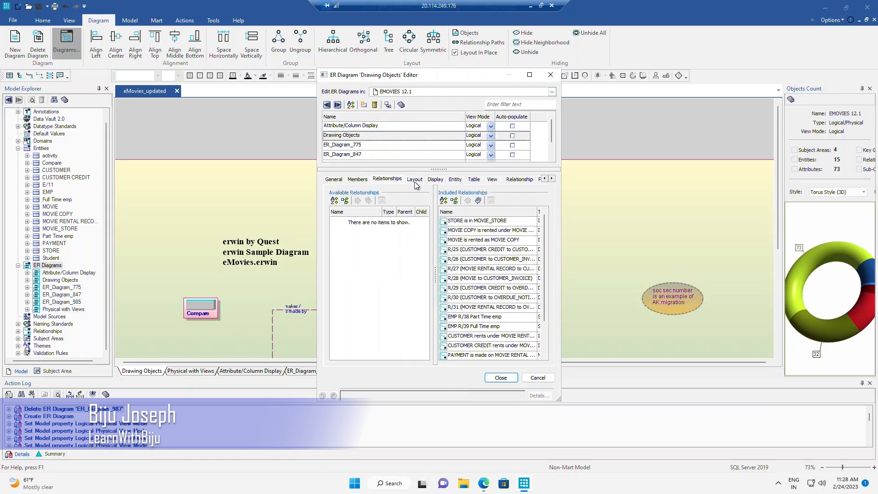
pyautogui.click(415, 180)
pyautogui.click(434, 179)
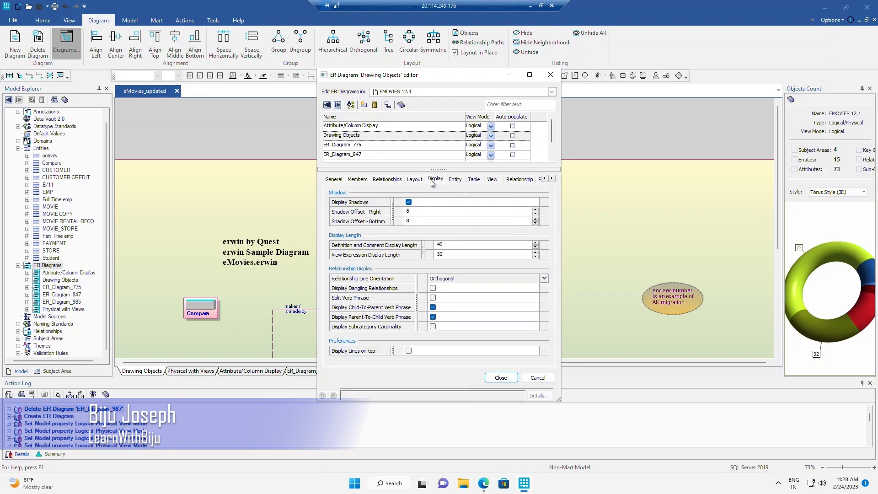
pyautogui.click(453, 181)
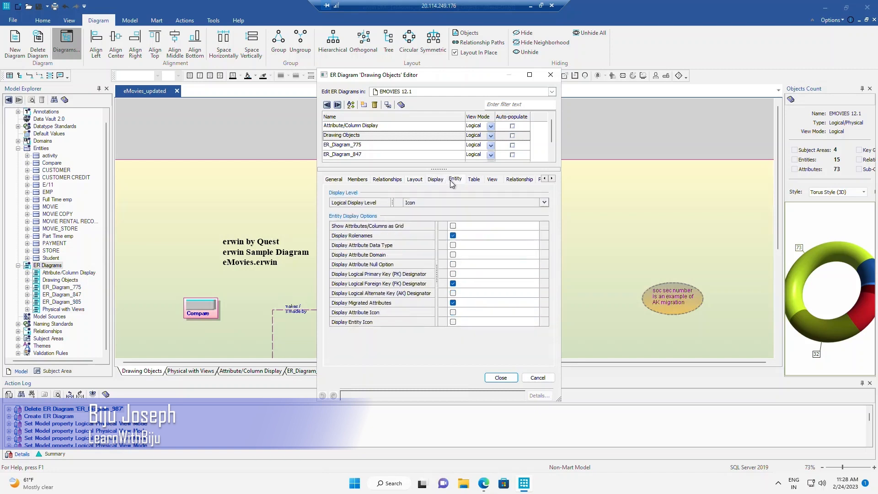
pyautogui.click(475, 181)
pyautogui.click(489, 181)
pyautogui.click(519, 180)
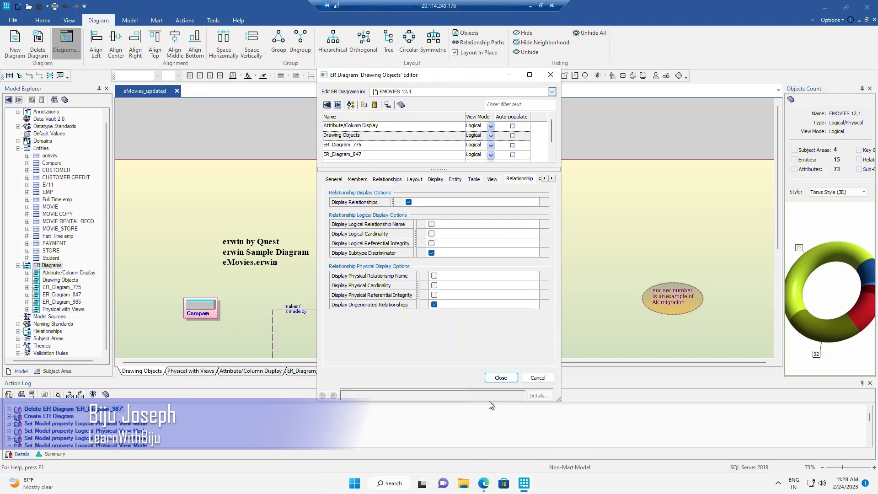
pyautogui.click(500, 378)
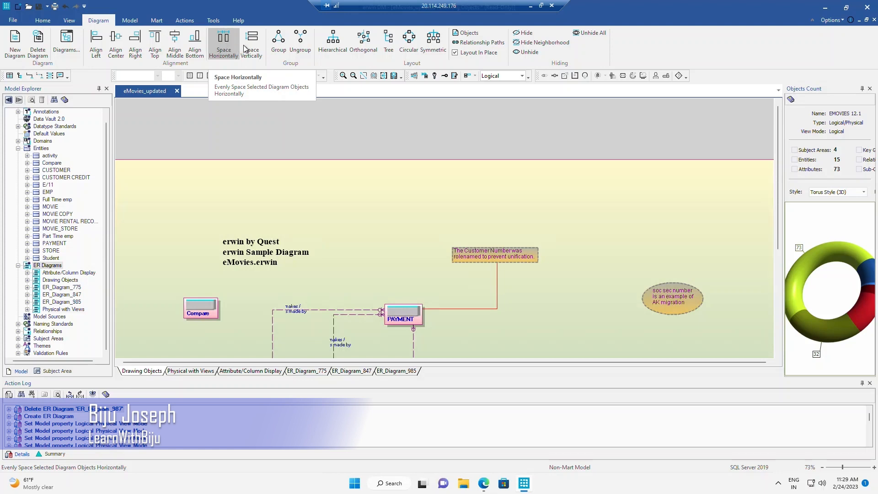
# Apply the Hierarchical, Orthogonal, Tree, Circular and Symmetric layouts in turn to the Attribute/Column Display diagram, after viewing the Physical with Views diagram.
pyautogui.click(190, 371)
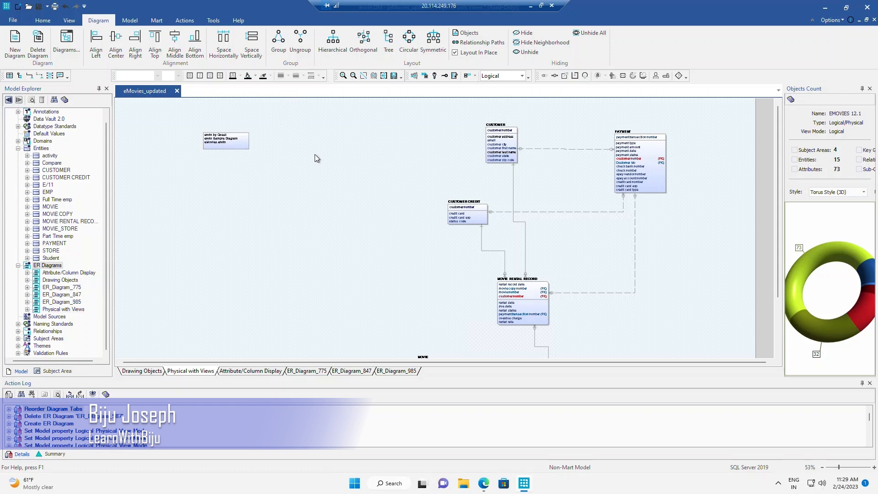
pyautogui.click(229, 371)
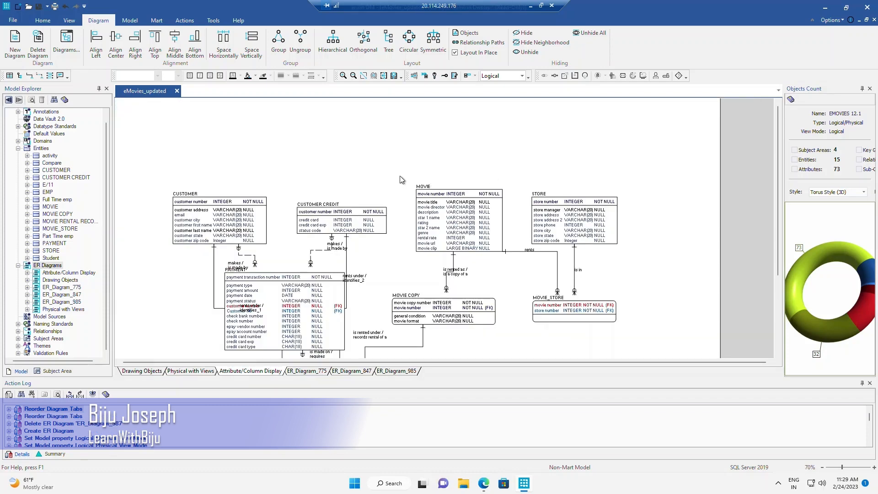
pyautogui.click(329, 51)
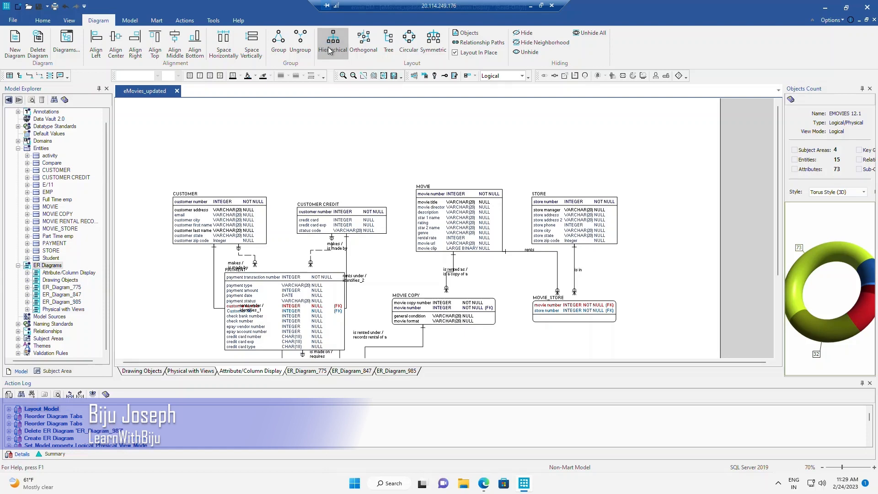
pyautogui.click(359, 50)
pyautogui.click(386, 48)
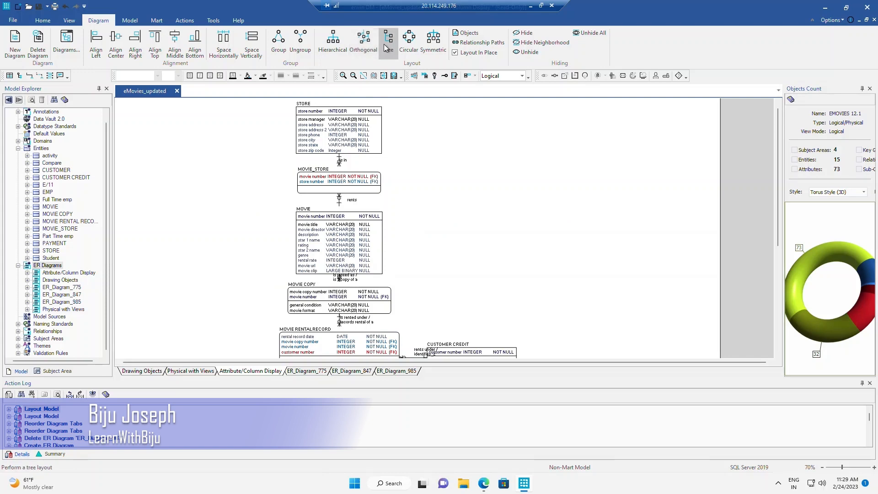
pyautogui.click(409, 46)
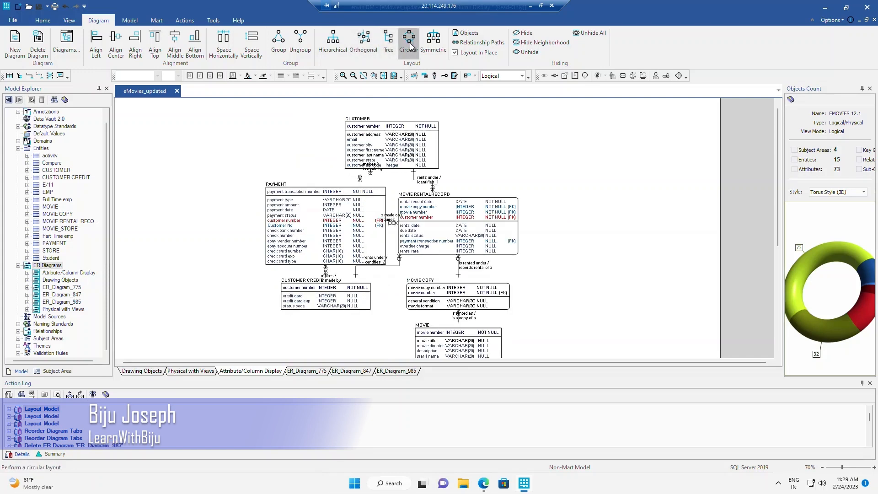
pyautogui.click(434, 53)
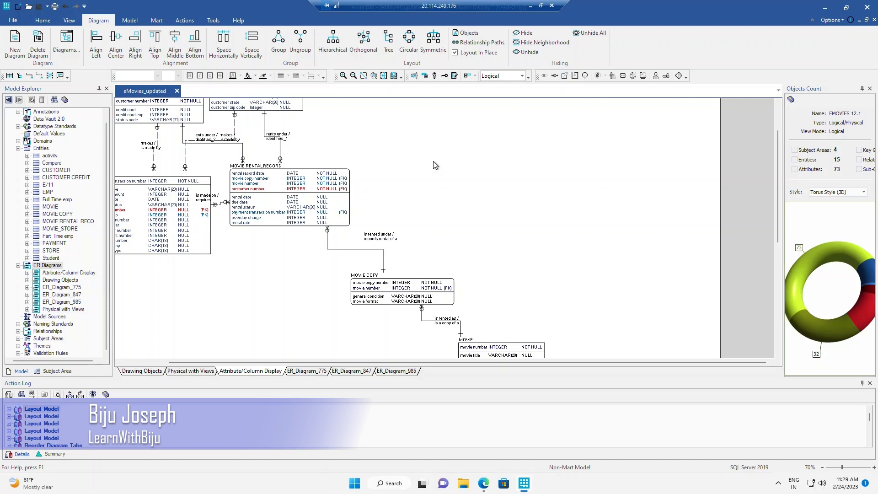
pyautogui.scroll(2, 433, 161)
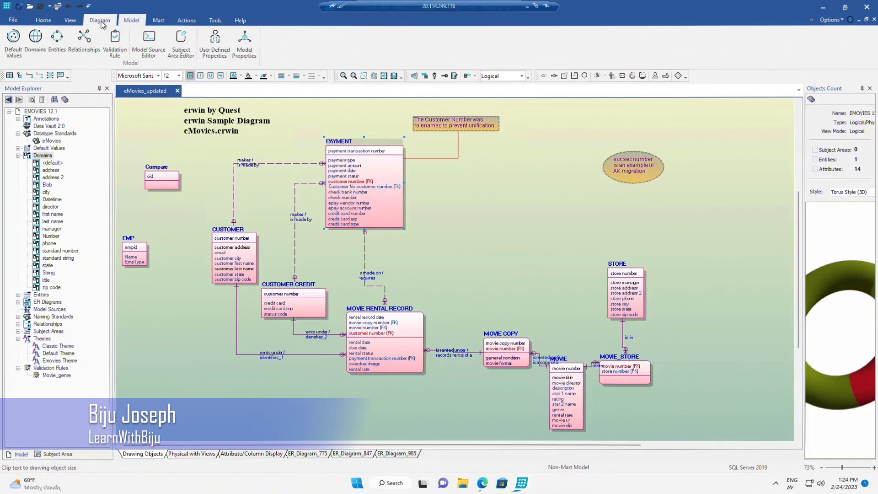
# Review the model's default values in the Default Value Editor and close it.
pyautogui.click(99, 21)
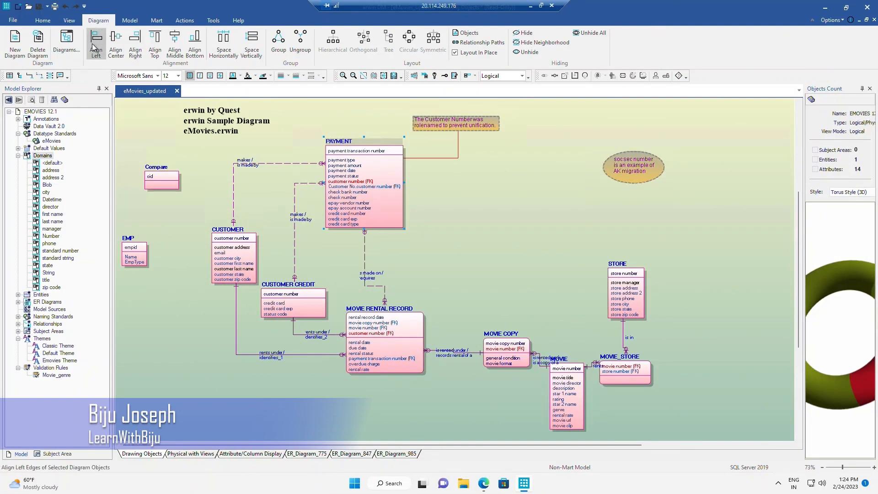
pyautogui.click(128, 21)
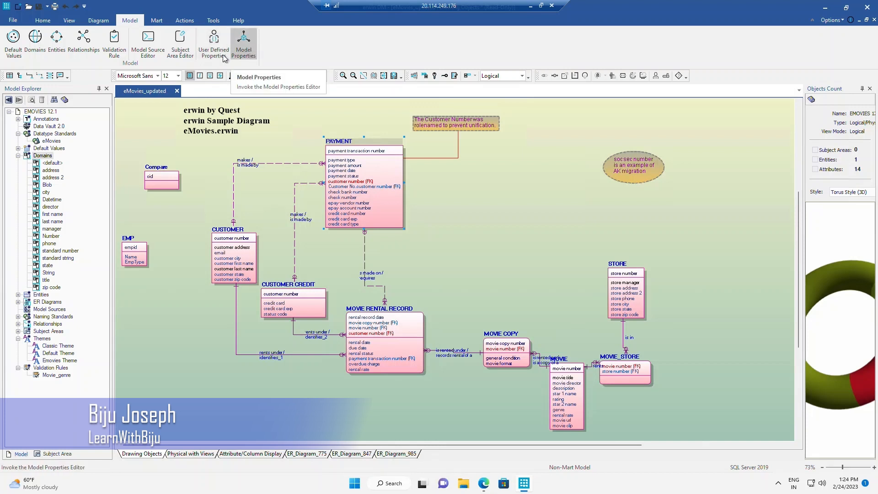
pyautogui.click(20, 48)
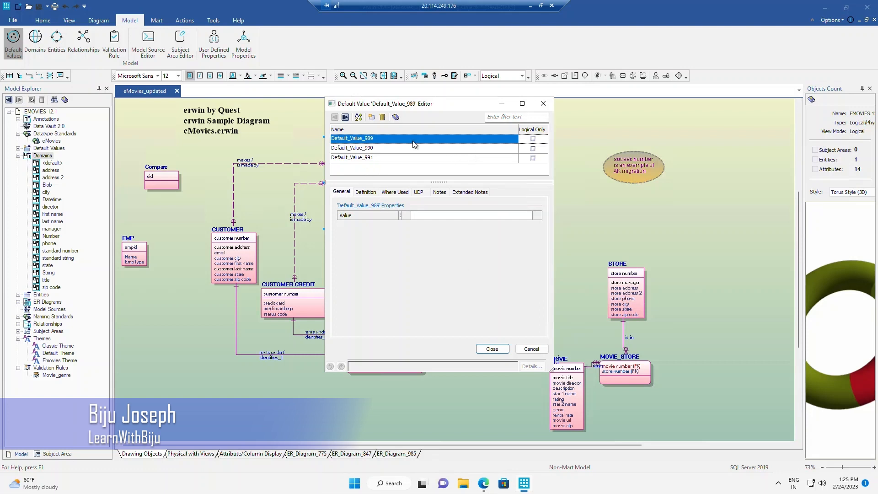
pyautogui.click(492, 349)
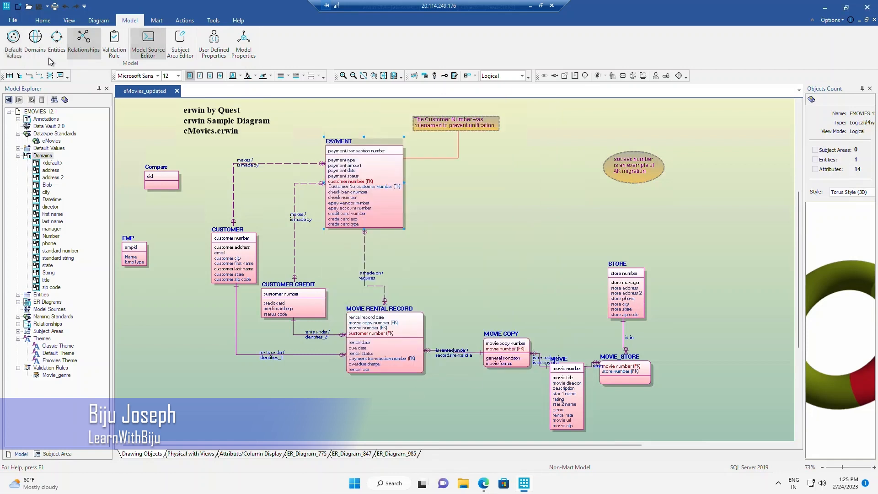
# Review the zip code domain in the Domain Dictionary and the list of entities in the Entity Editor.
pyautogui.click(35, 41)
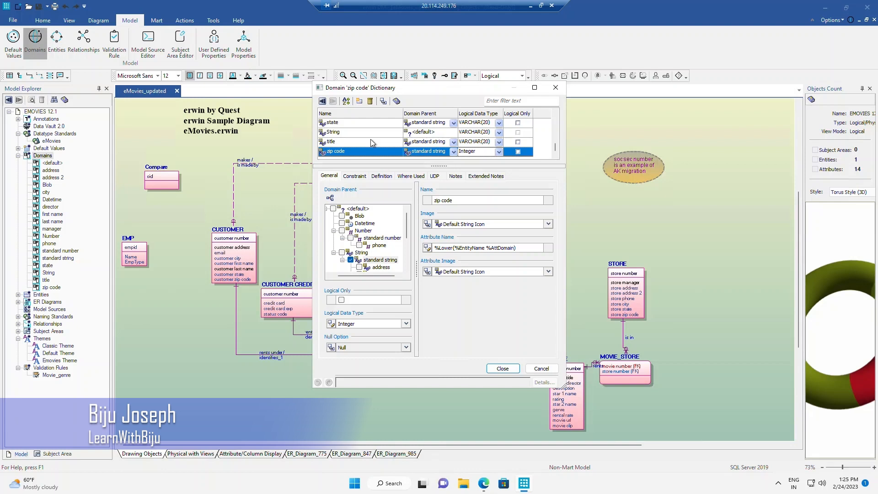
pyautogui.click(518, 151)
pyautogui.click(502, 368)
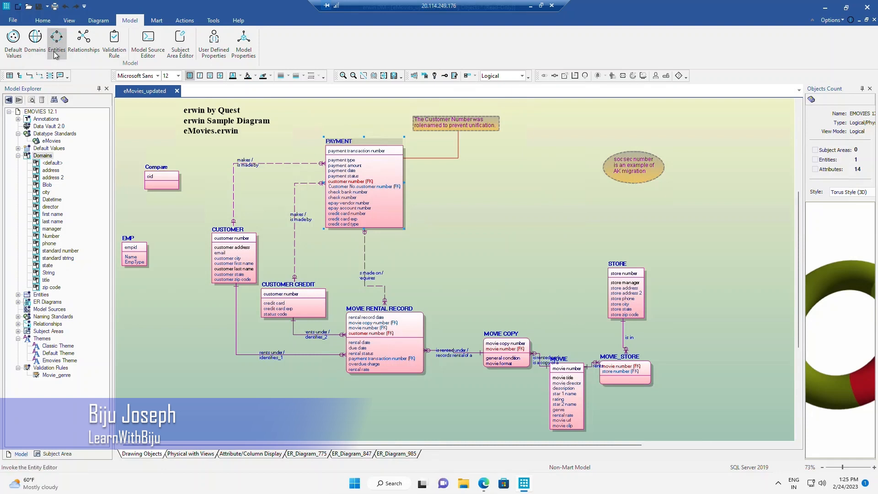
pyautogui.click(57, 40)
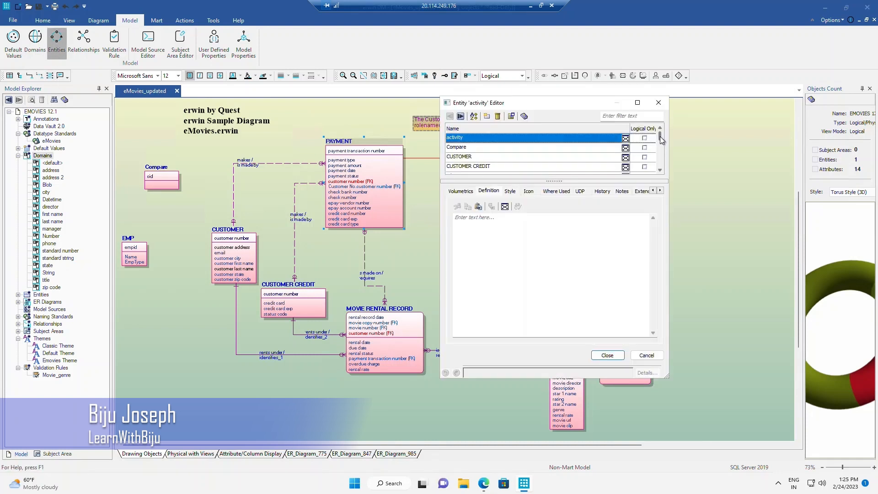
pyautogui.moveTo(659, 137)
pyautogui.mouseDown()
pyautogui.moveTo(660, 169)
pyautogui.moveTo(659, 130)
pyautogui.mouseUp()
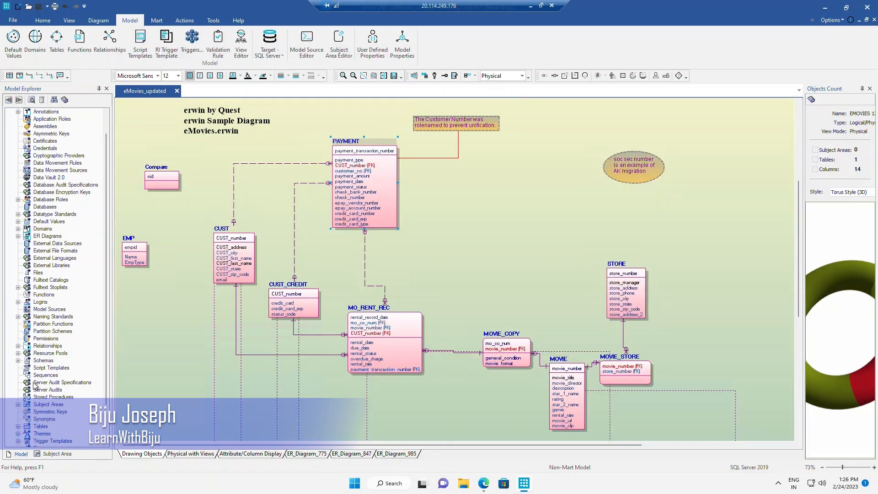
# Expand the list of tables in the physical model and view the foreign key relationships in the Relationship Editor.
pyautogui.click(17, 427)
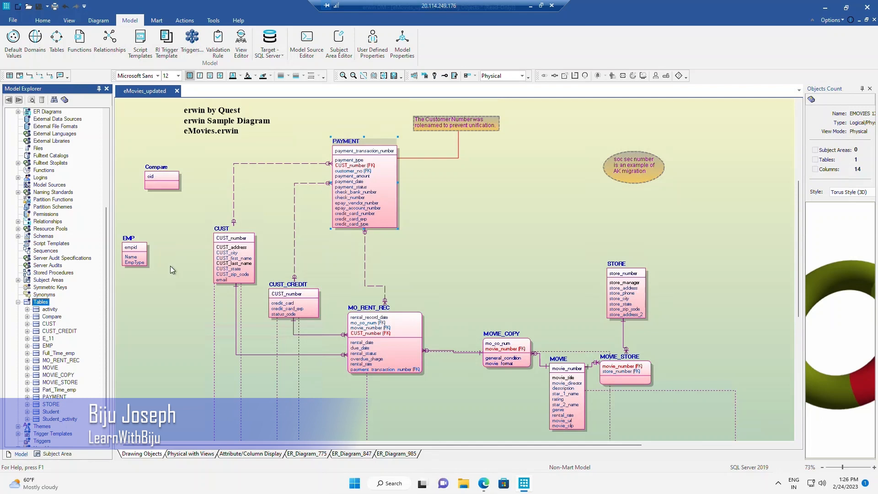
pyautogui.rightClick(42, 302)
pyautogui.click(108, 44)
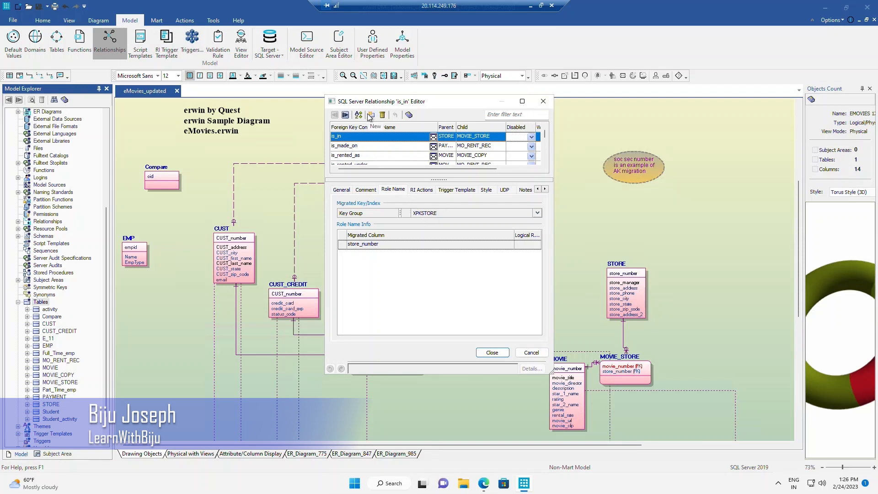
pyautogui.press('Escape')
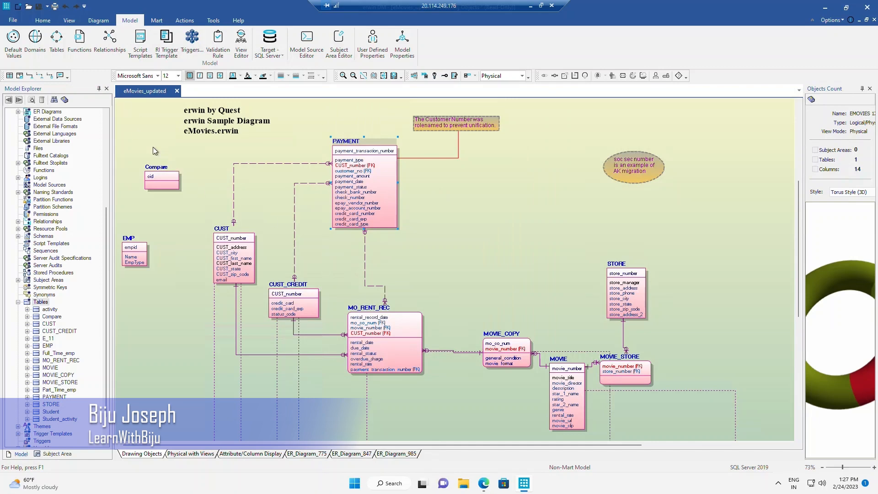
# View the script templates and the SQL Server Trigger Editor, closing each without changes.
pyautogui.click(148, 47)
pyautogui.press('Escape')
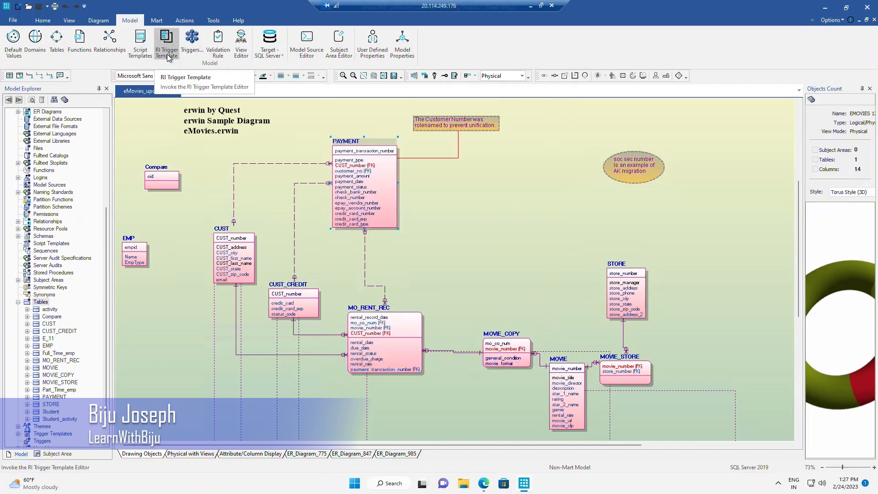
pyautogui.click(200, 49)
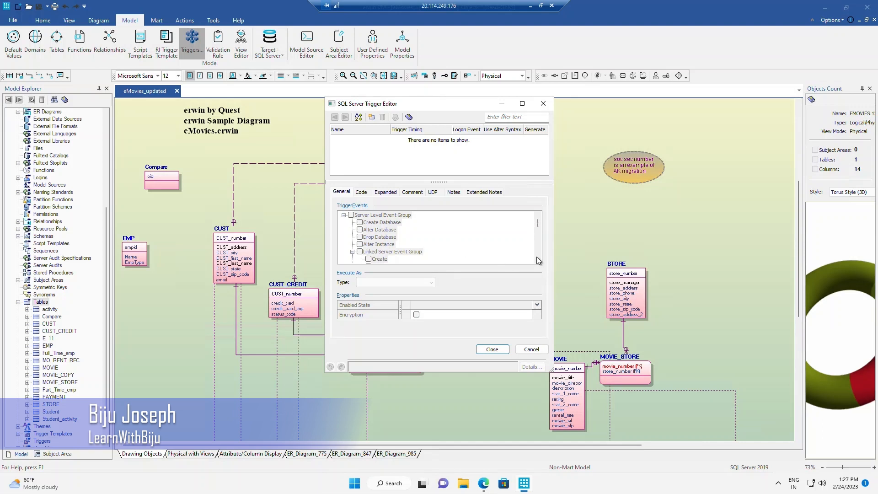
pyautogui.click(543, 104)
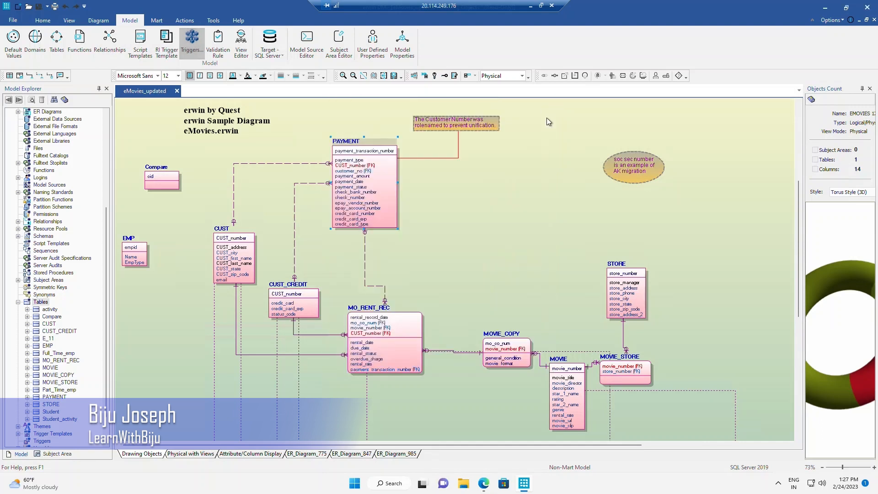
# Review the Movie_genre validation rule and the CUSTOMER_INVOICE view in their SQL Server editors, closing each one.
pyautogui.click(218, 48)
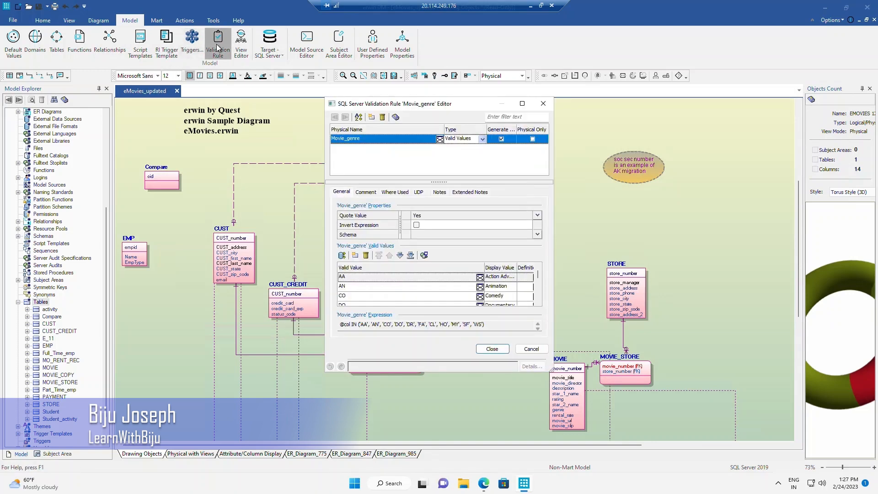
pyautogui.click(543, 103)
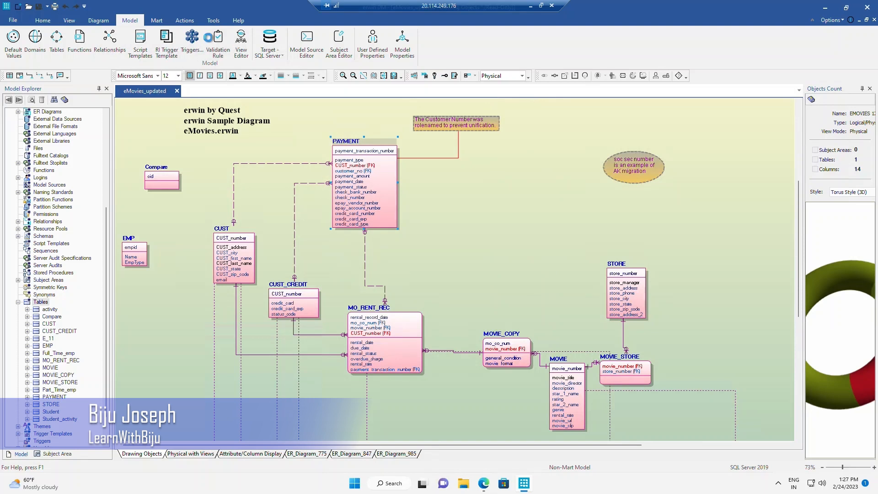
pyautogui.click(239, 43)
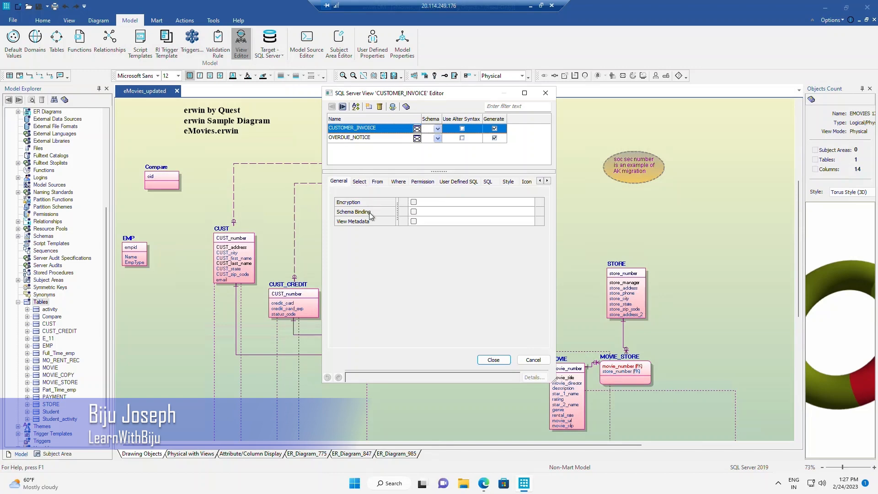
pyautogui.press('Escape')
# Look through the SQL Server target object types and view the Model Sources properties without changing anything.
pyautogui.click(275, 43)
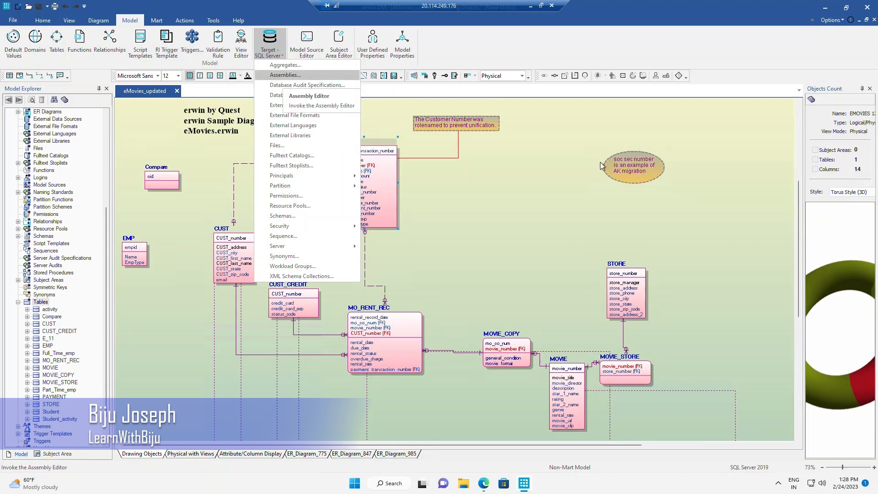
pyautogui.click(571, 124)
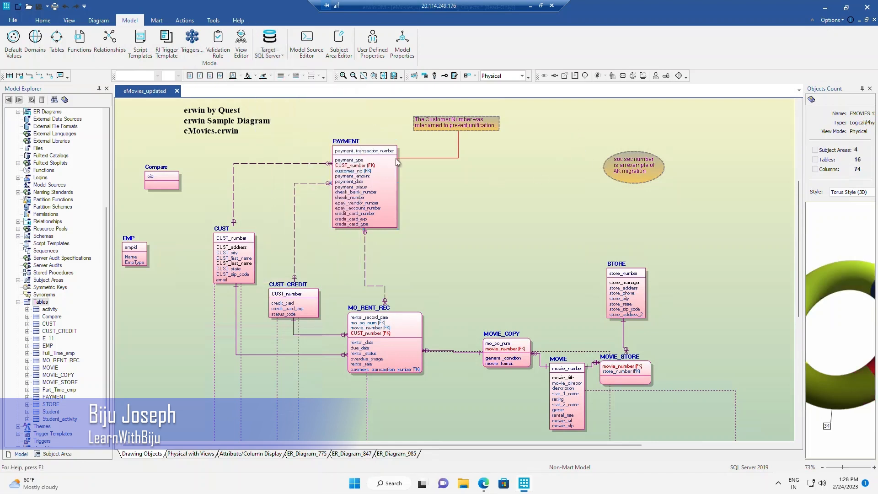
pyautogui.click(312, 53)
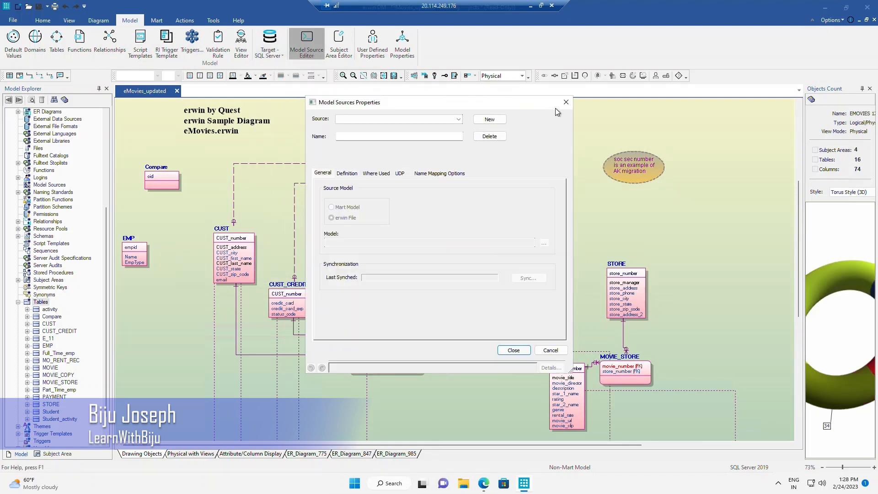
pyautogui.click(565, 104)
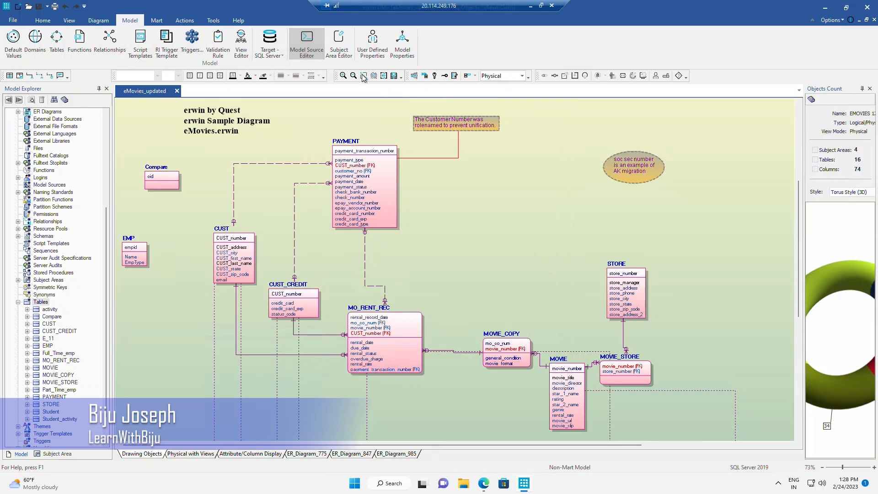
# View the Subject Area Editor and close it, then browse the Accounting, Customer, Employee and Movie subject areas in the model tree.
pyautogui.click(346, 53)
pyautogui.press('Escape')
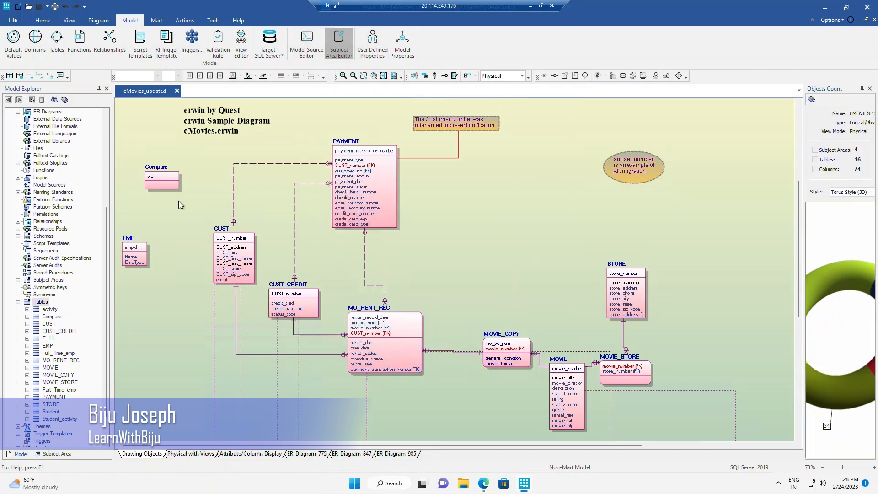
pyautogui.scroll(-2, 96, 369)
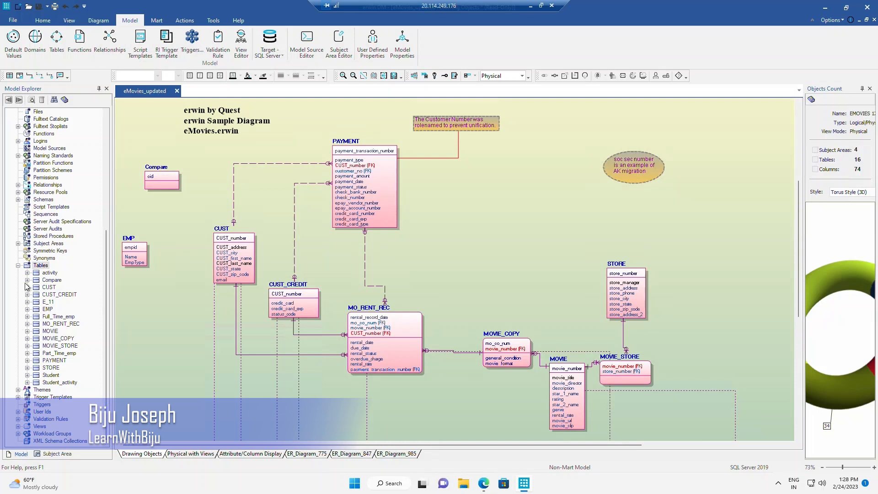
pyautogui.click(17, 266)
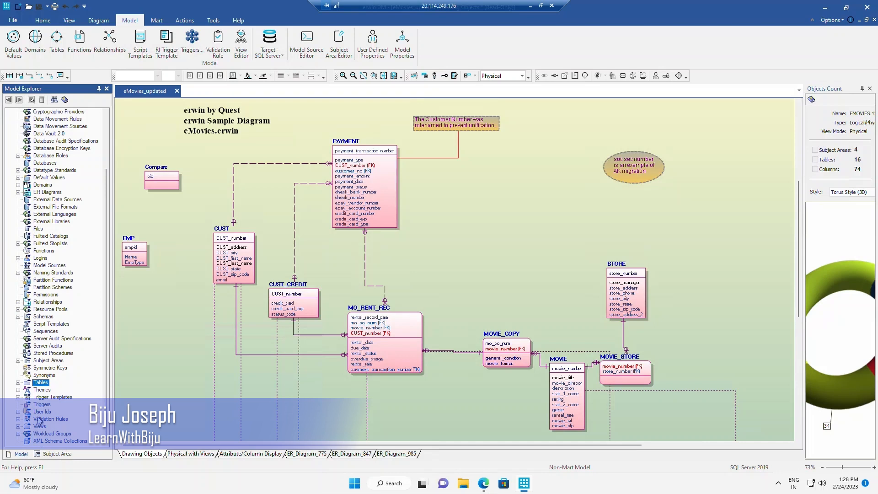
pyautogui.click(18, 361)
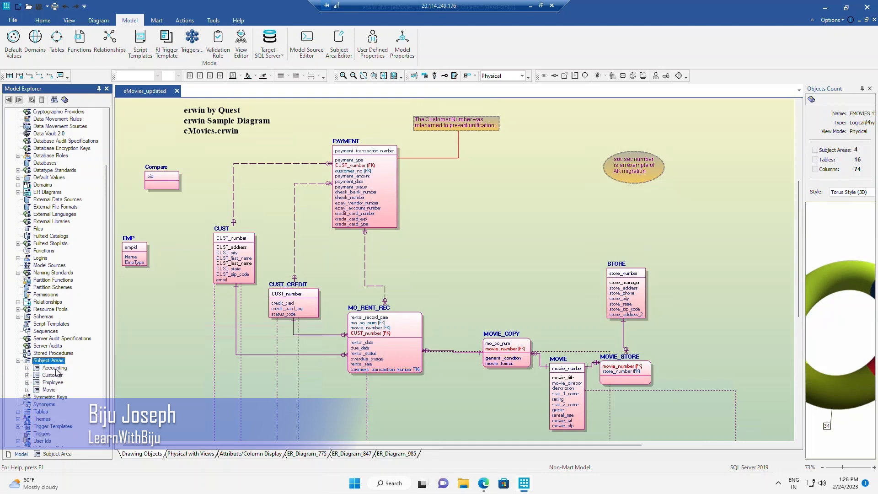
pyautogui.click(57, 369)
pyautogui.click(58, 376)
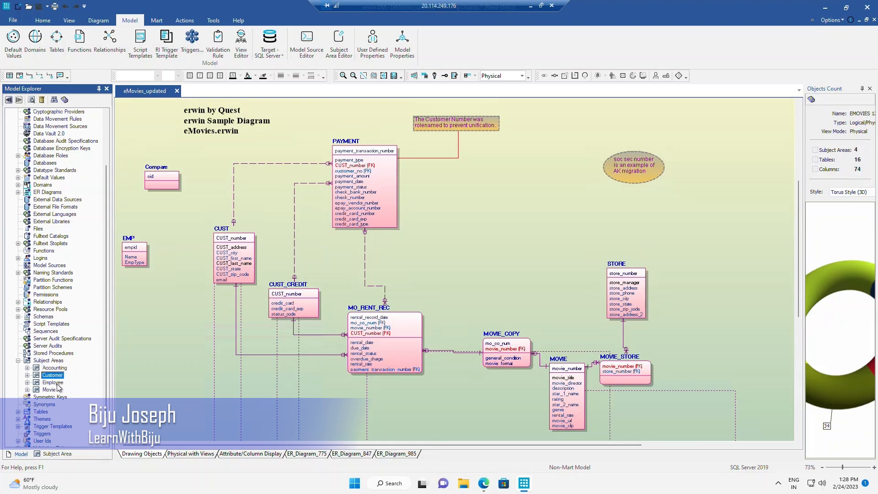
pyautogui.click(57, 384)
pyautogui.click(55, 390)
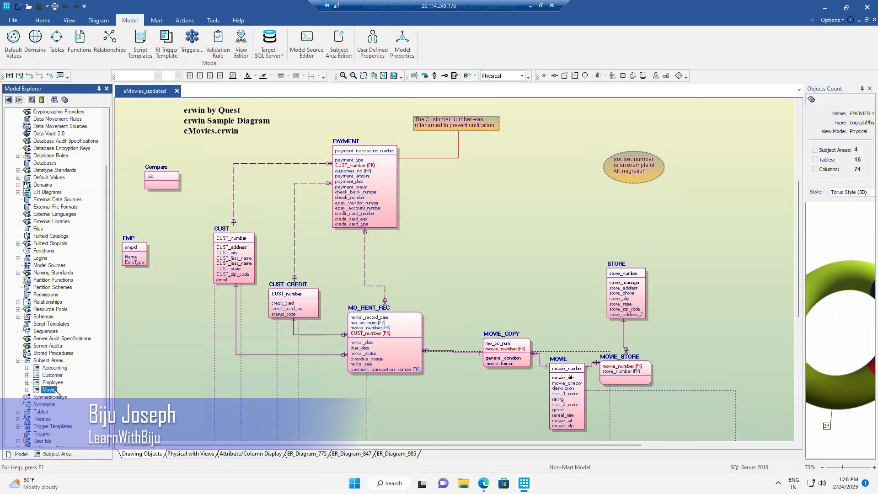
# Expand the Accounting and Customer subject areas in the model tree and view the member tables of each.
pyautogui.click(27, 367)
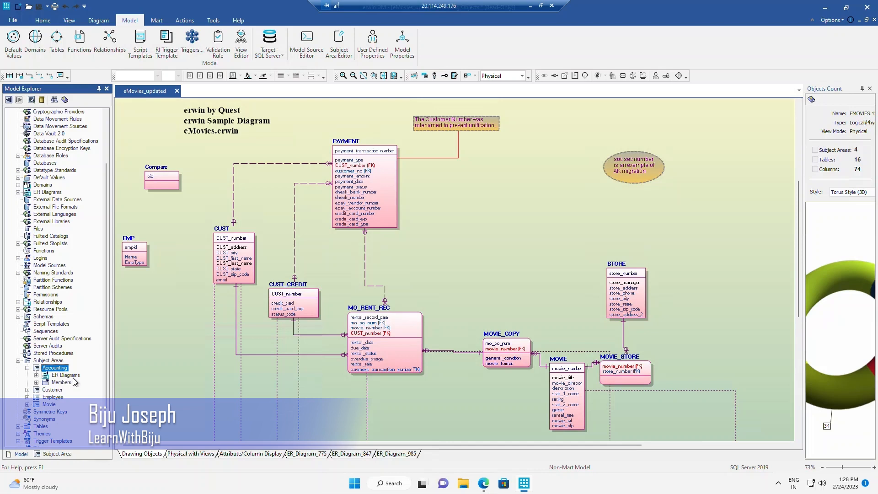
pyautogui.click(36, 382)
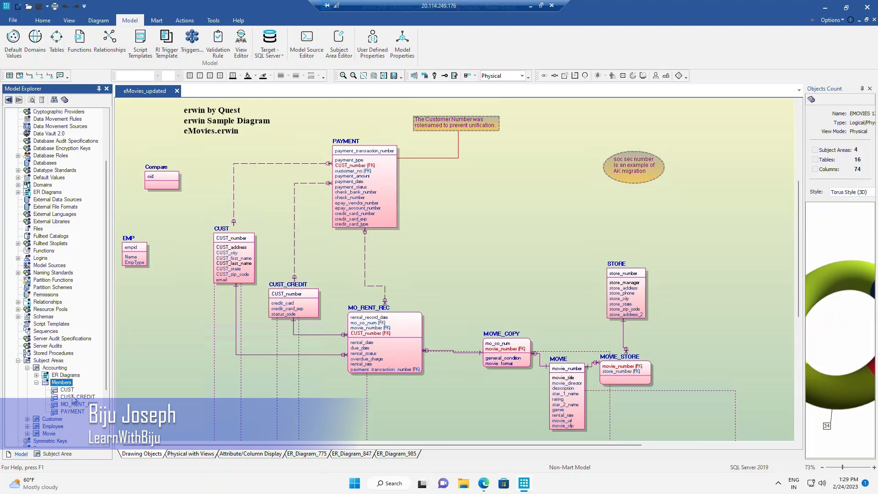
pyautogui.doubleClick(32, 419)
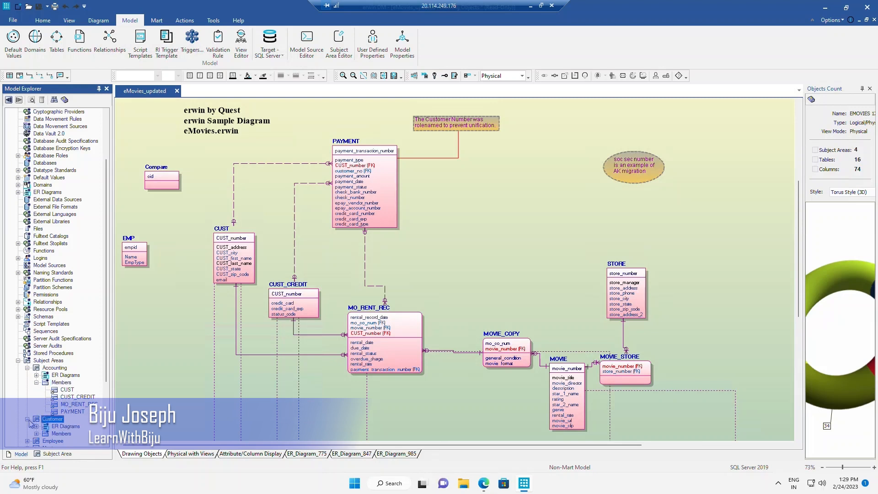
pyautogui.click(36, 434)
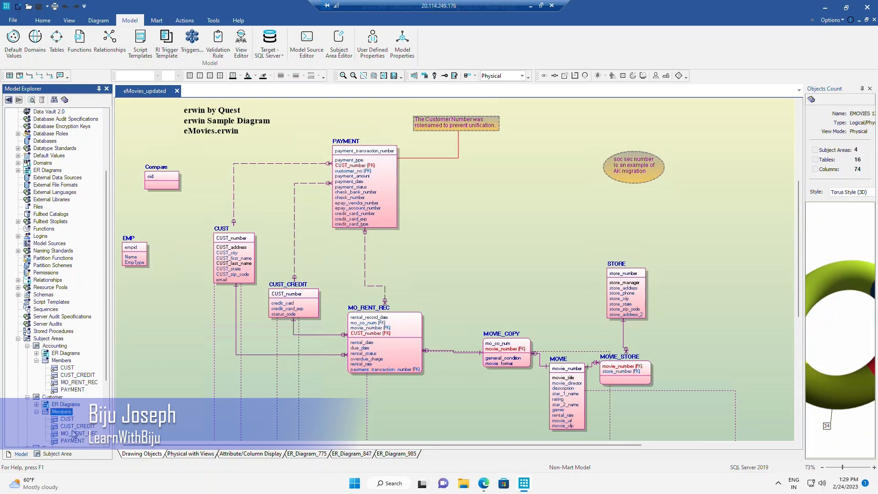
pyautogui.scroll(-1, 72, 430)
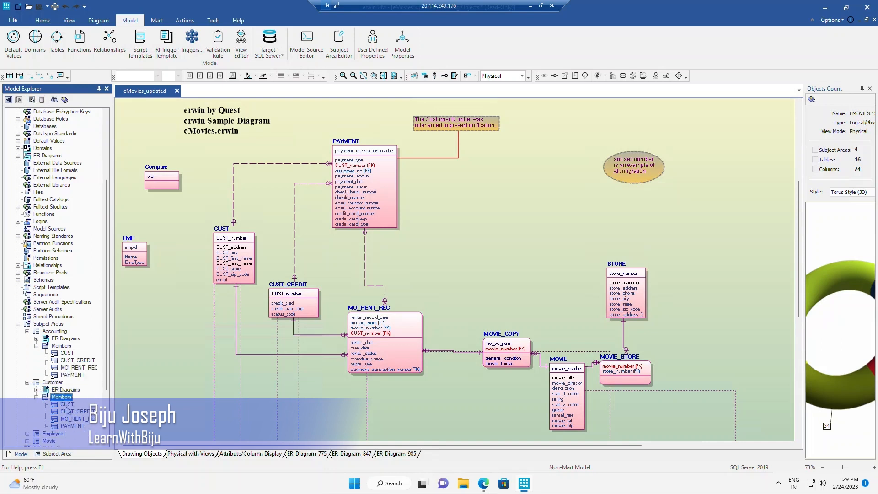
# Expand the members of the Employee and Movie subject areas and compare the tables across all four subject areas.
pyautogui.scroll(-1, 78, 423)
pyautogui.click(28, 412)
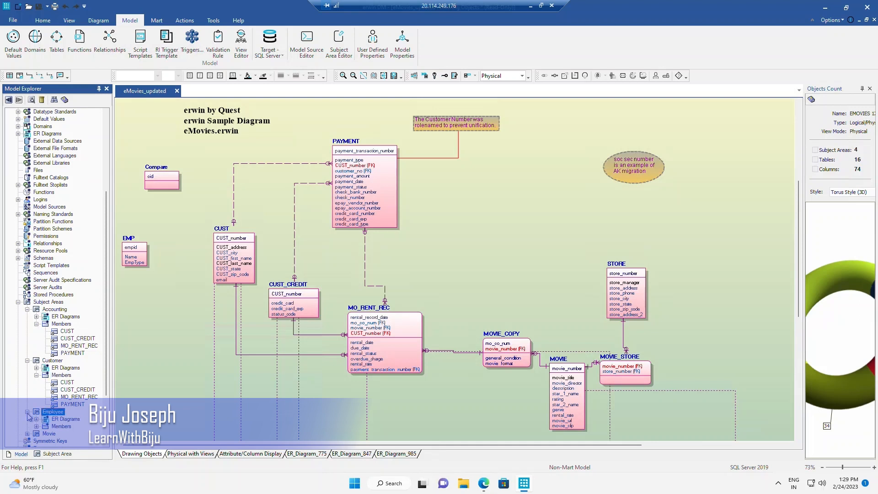
pyautogui.scroll(-1, 39, 421)
pyautogui.click(37, 412)
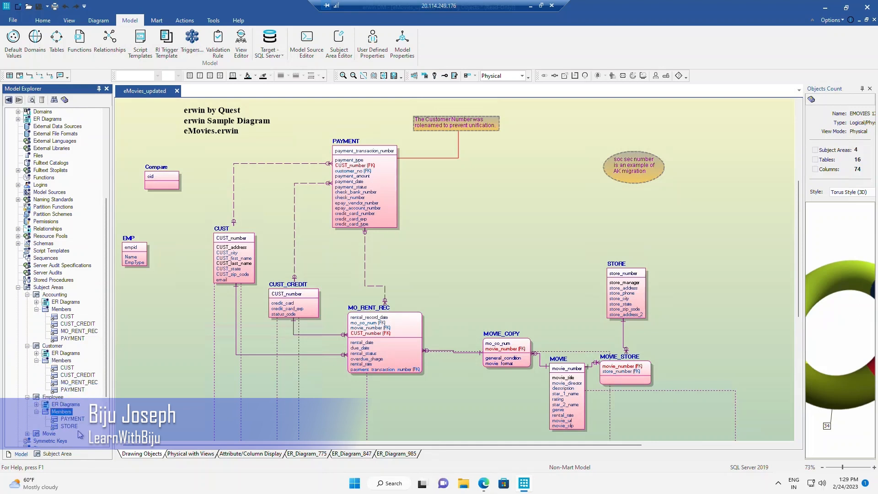
pyautogui.click(27, 432)
pyautogui.scroll(-1, 87, 420)
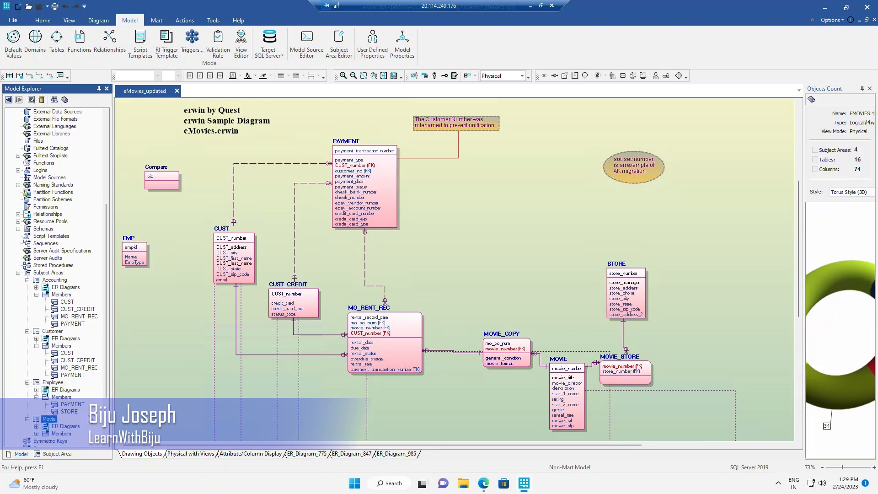
pyautogui.click(37, 433)
pyautogui.scroll(-1, 39, 432)
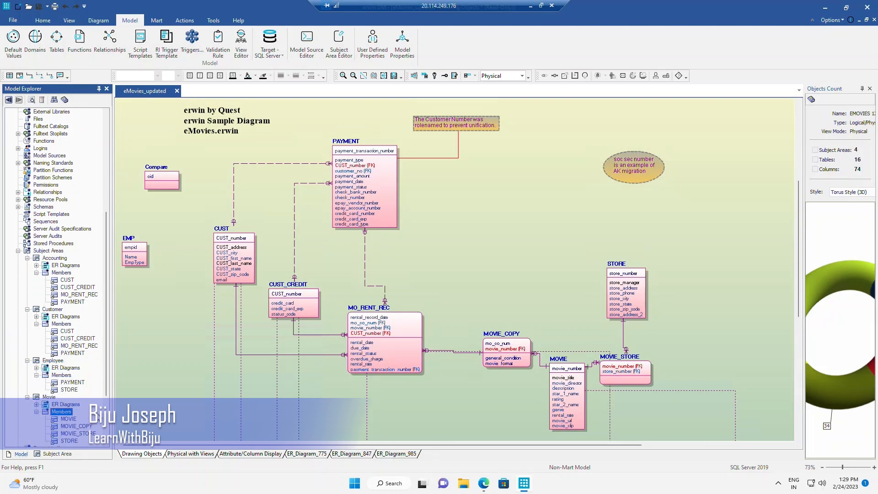
pyautogui.scroll(-1, 80, 432)
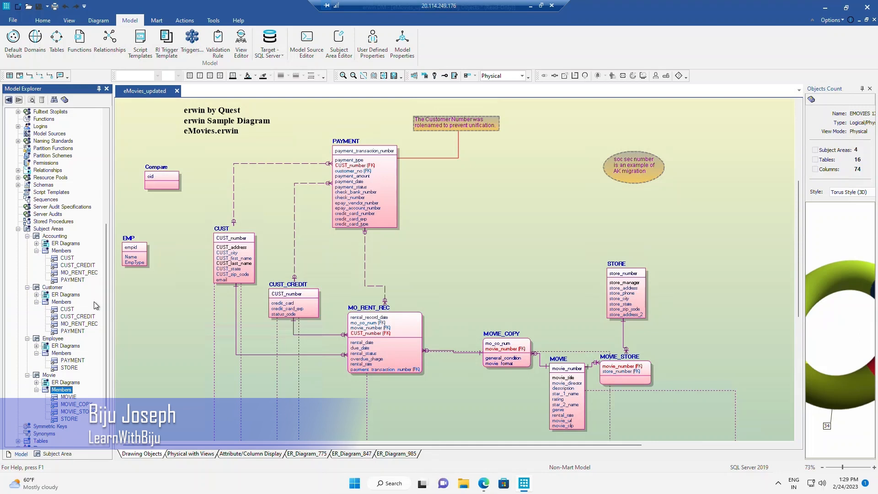
pyautogui.scroll(2, 94, 301)
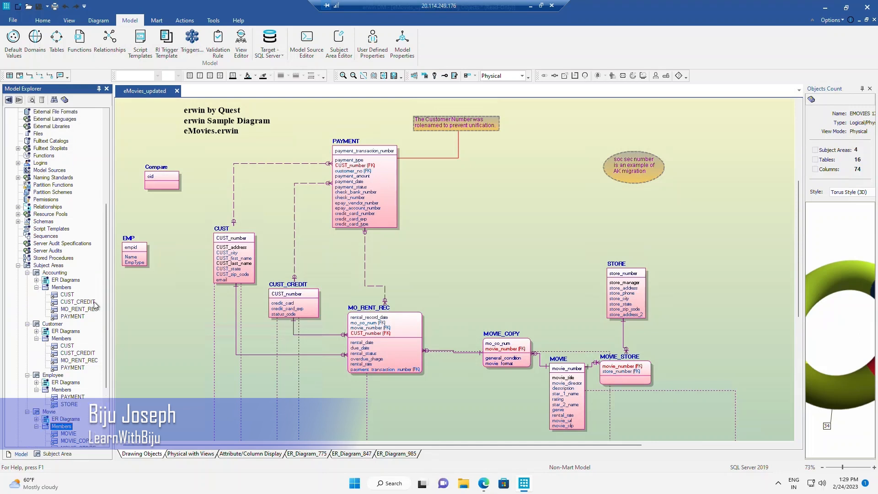
pyautogui.scroll(2, 94, 306)
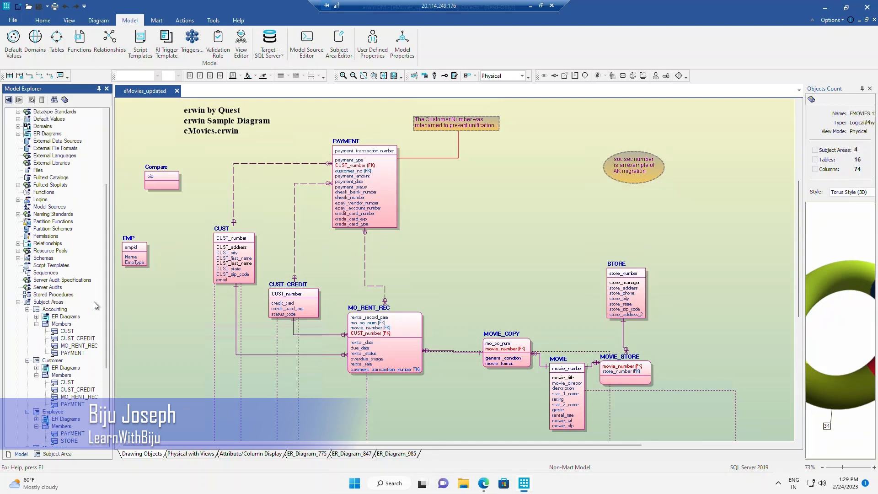
pyautogui.scroll(2, 95, 306)
pyautogui.scroll(3, 94, 301)
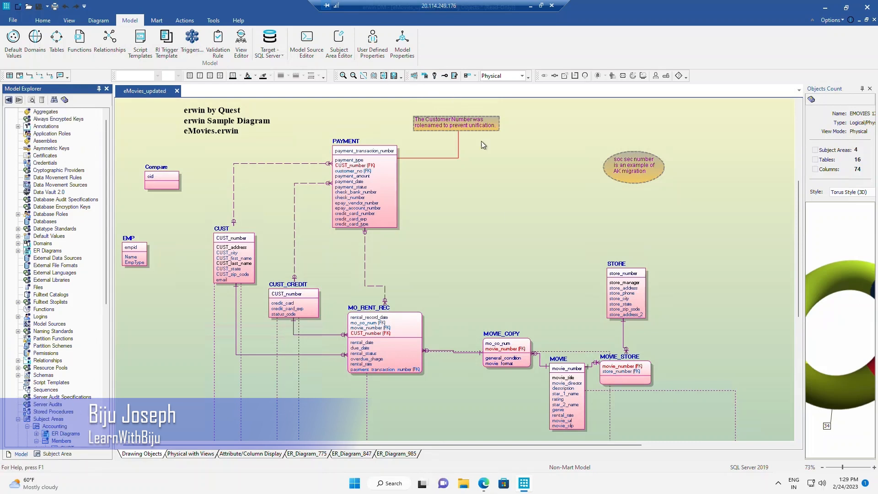
# View the physical model's User Defined Properties and close them without changes.
pyautogui.click(371, 54)
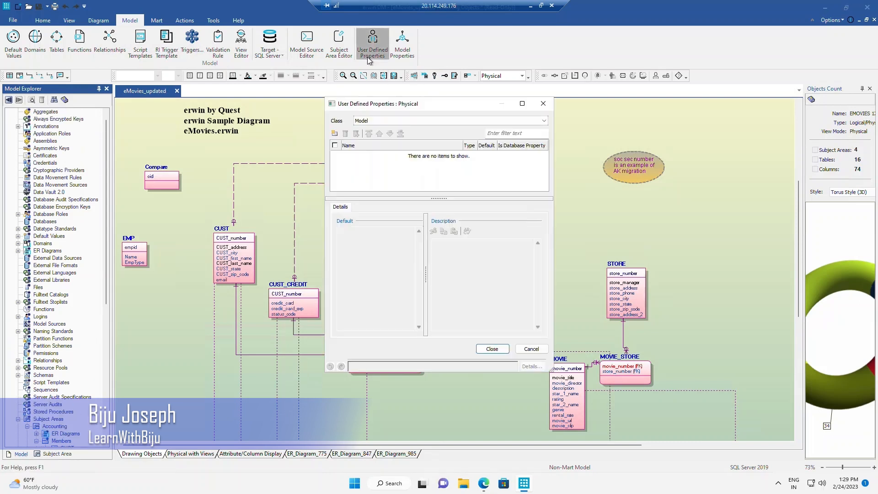
pyautogui.click(543, 104)
# Set the logical notation of the EMOVIES 12.1 model to IDEF1x in its model properties.
pyautogui.click(402, 45)
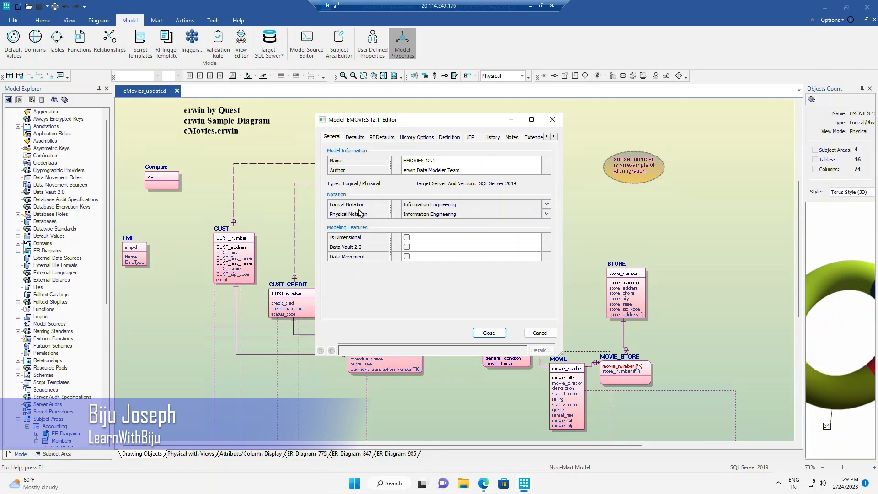
pyautogui.click(545, 204)
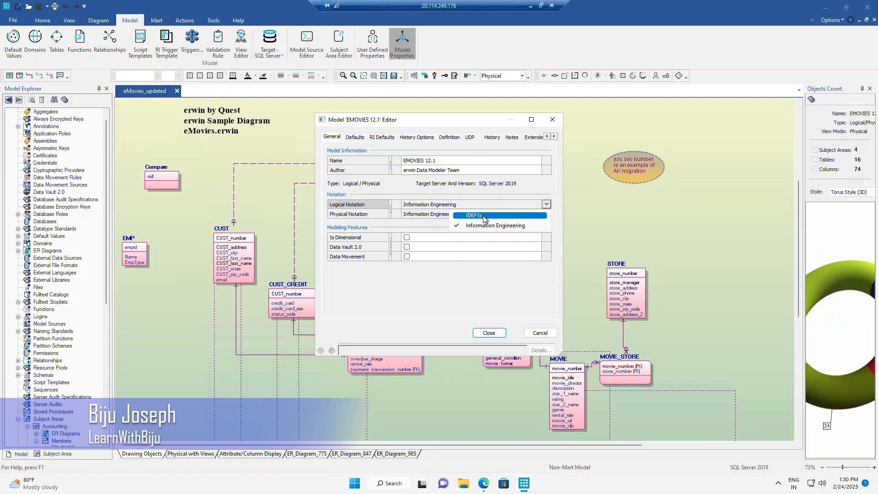
pyautogui.click(485, 216)
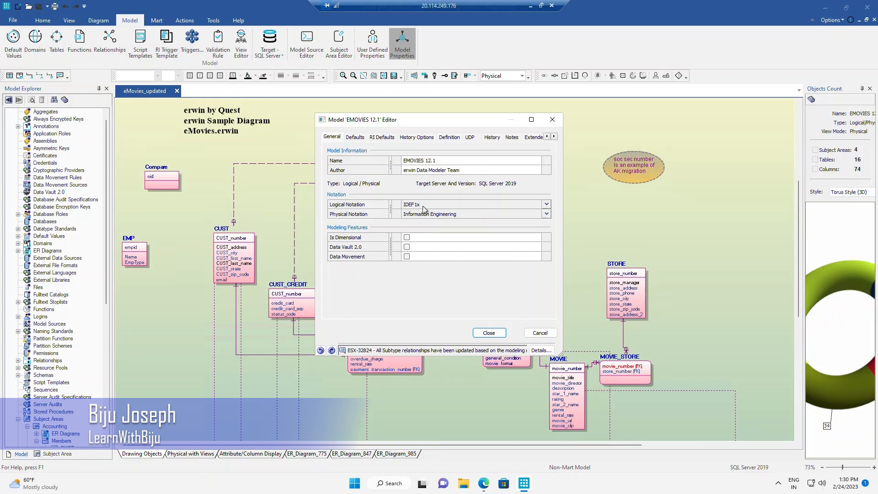
pyautogui.click(488, 333)
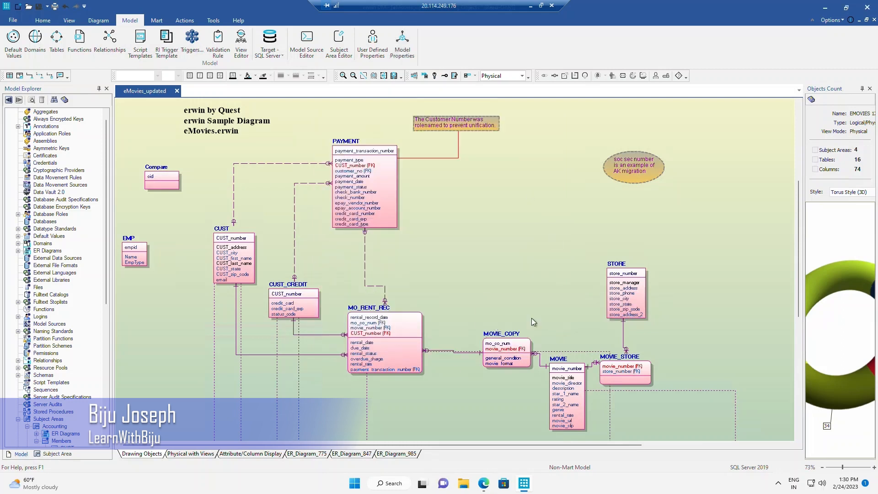
# Switch the diagram to the Logical view and set the model's logical notation to Information Engineering.
pyautogui.click(522, 76)
pyautogui.click(502, 86)
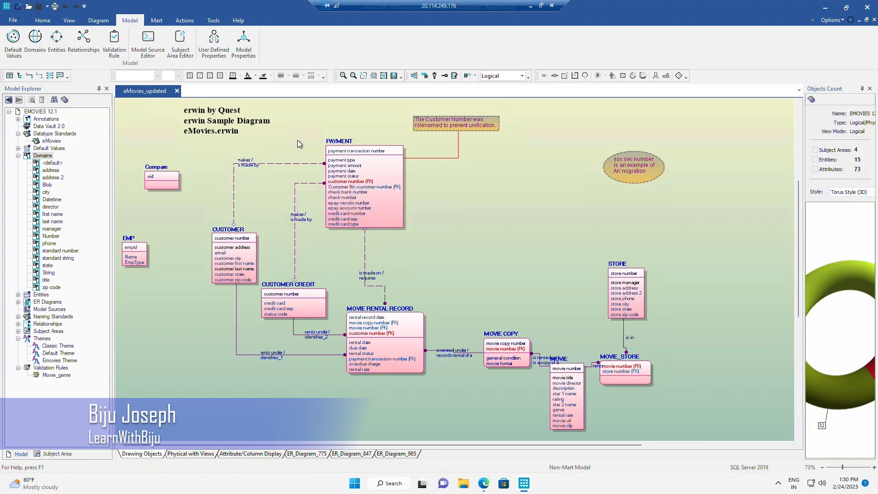
pyautogui.click(243, 42)
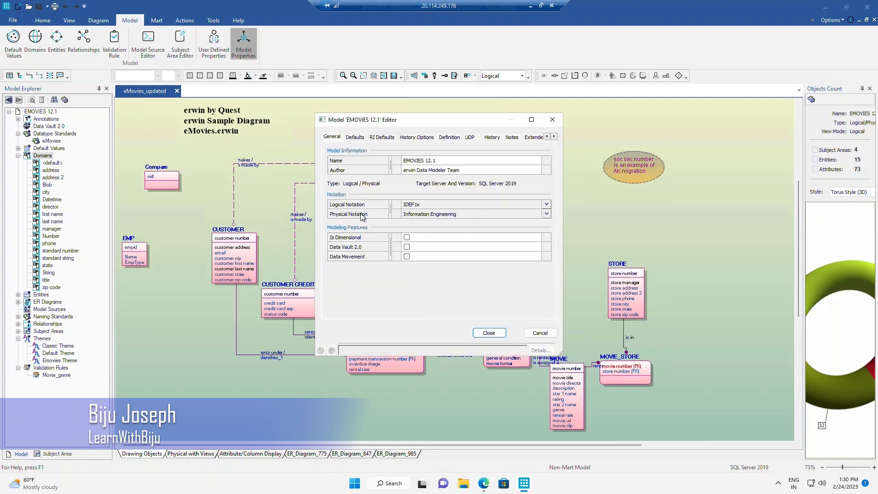
pyautogui.click(546, 204)
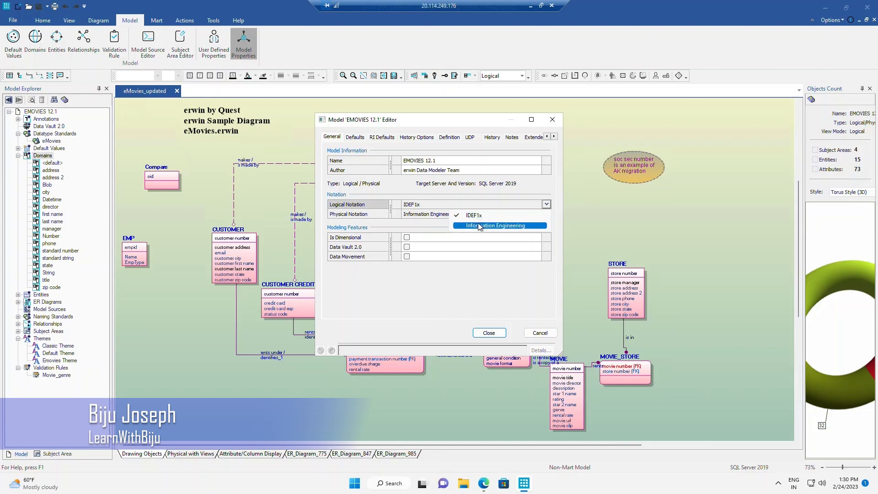
pyautogui.click(480, 226)
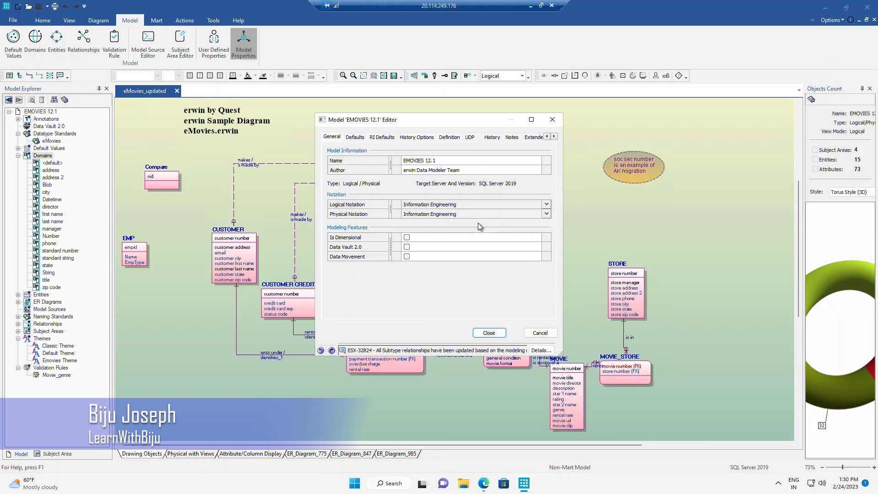
pyautogui.click(488, 332)
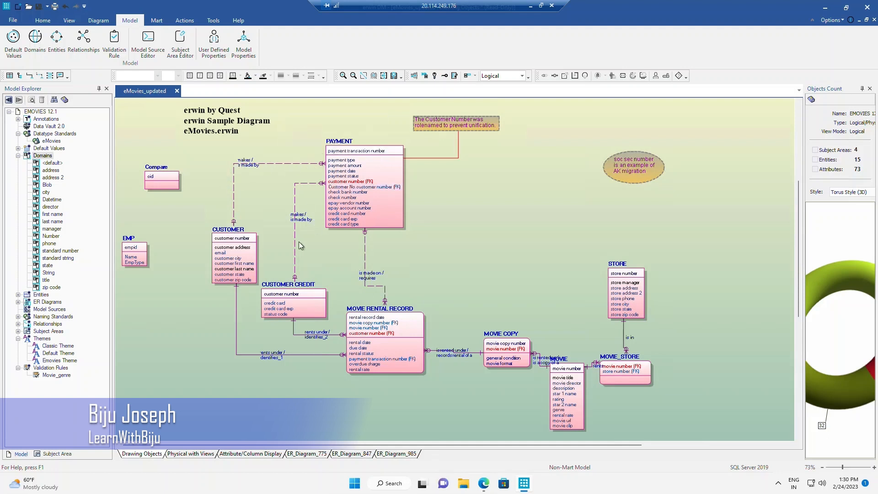
pyautogui.click(249, 54)
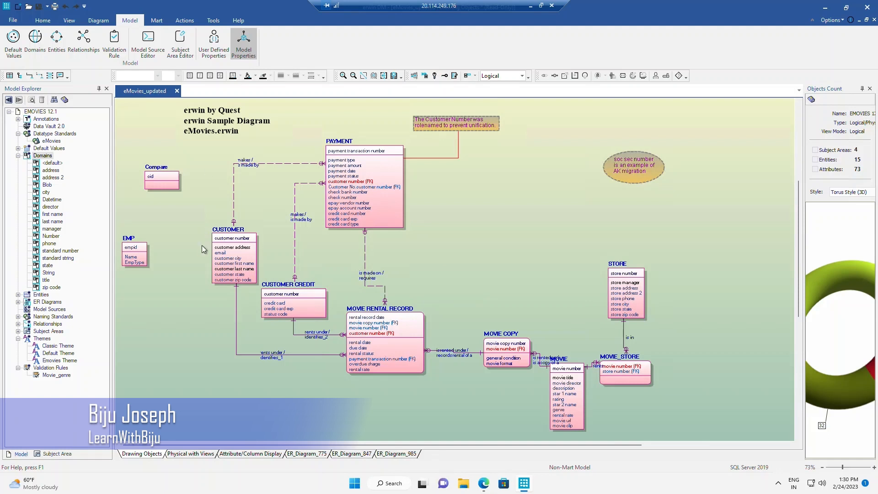
# Examine the available model transformations with the EMP supertype-subtype diagram on display, without applying any.
pyautogui.click(157, 21)
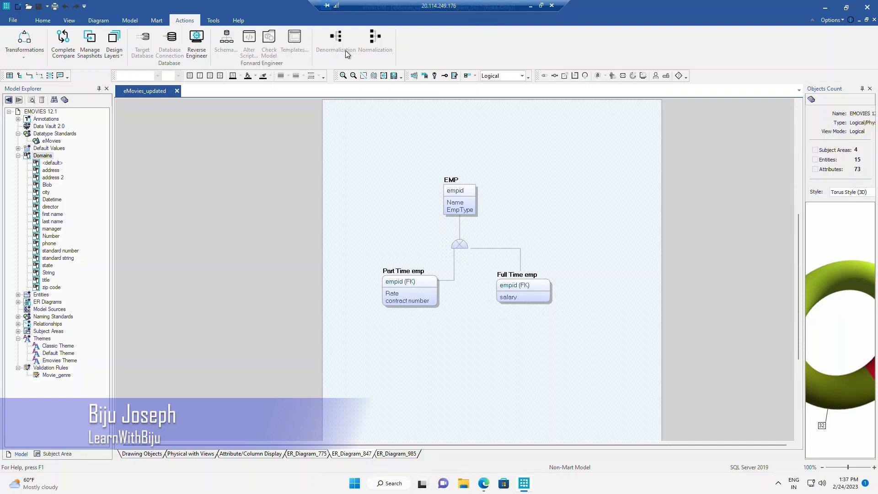
pyautogui.click(27, 56)
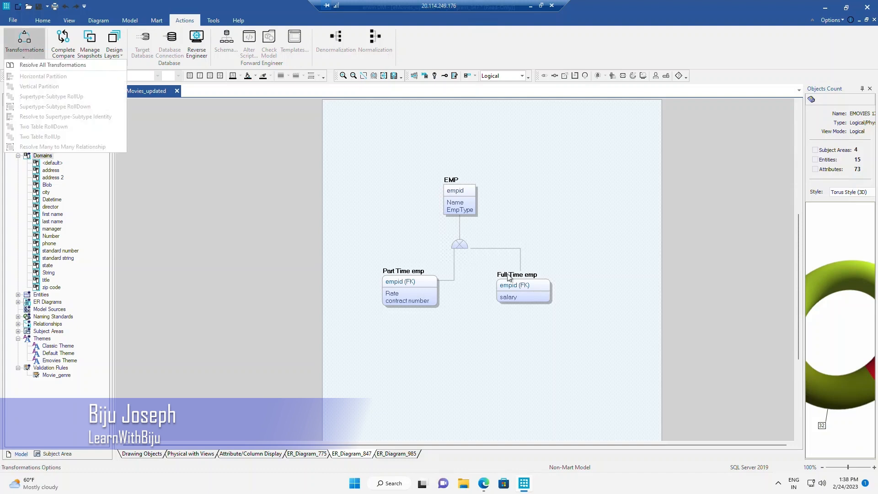
pyautogui.click(539, 200)
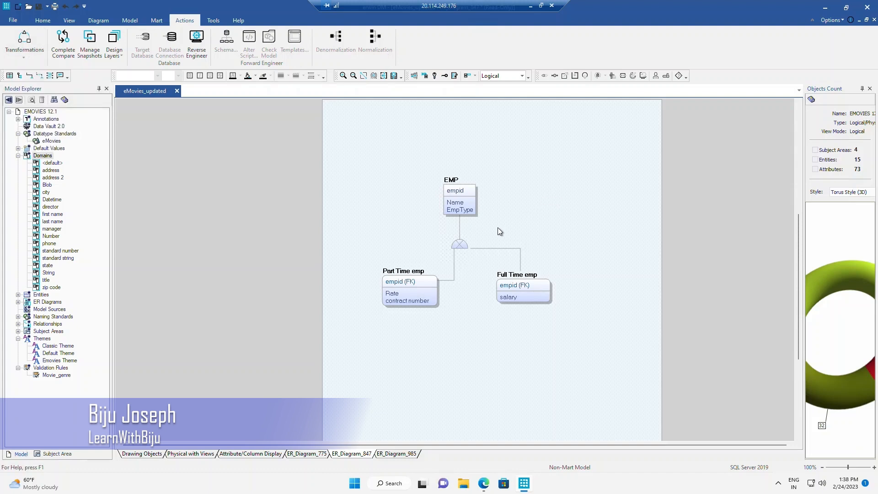
pyautogui.click(27, 56)
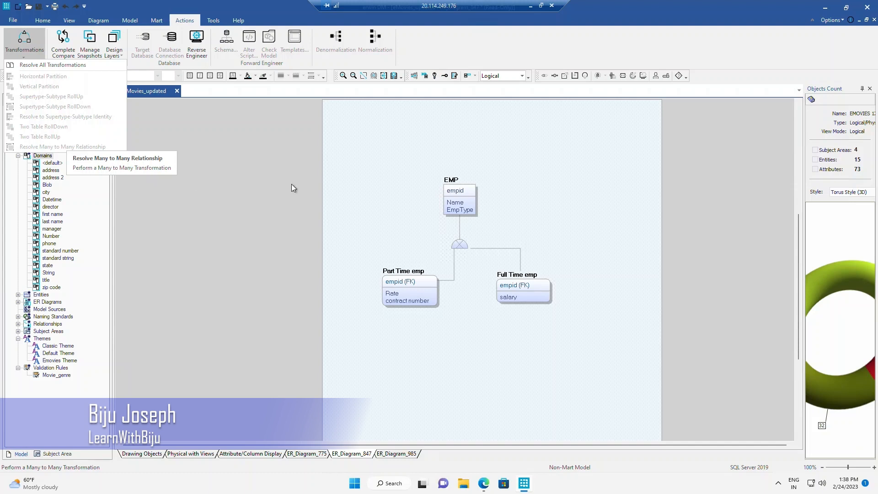
pyautogui.click(369, 171)
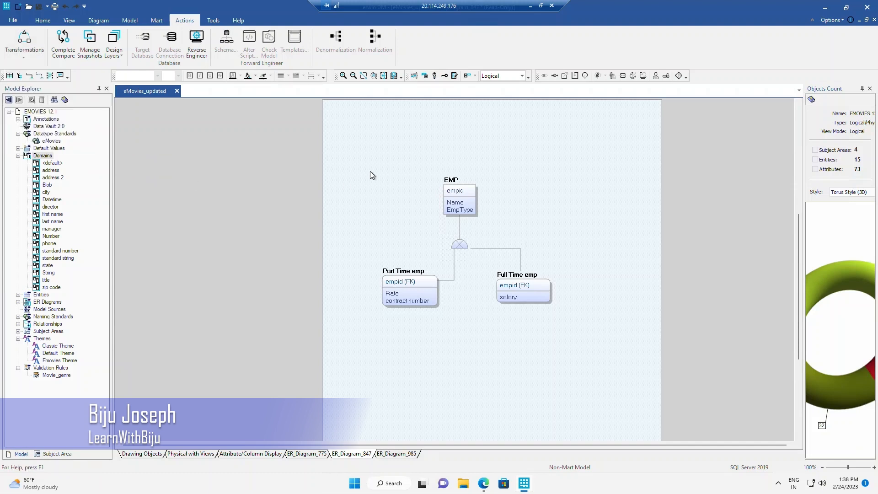
# Roll up the Part Time emp and Full Time emp subtypes into the EMP supertype with the Supertype-Subtype RollUp transformation.
pyautogui.click(458, 244)
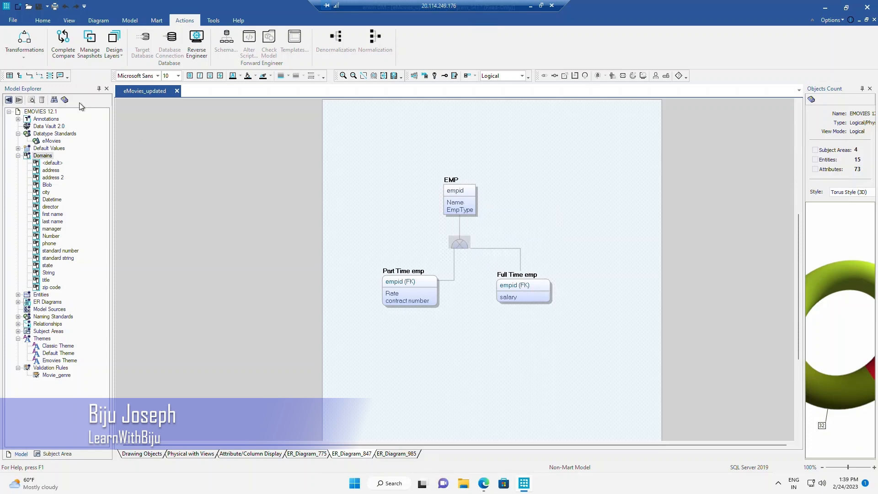
pyautogui.click(18, 53)
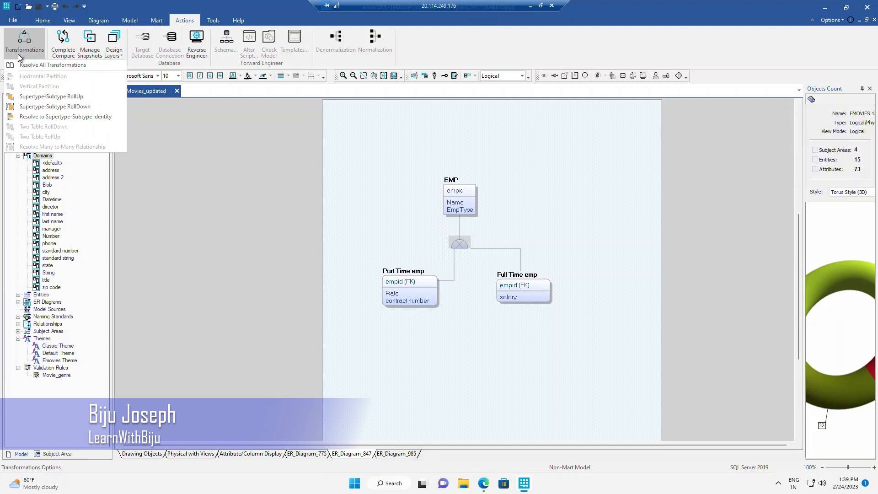
pyautogui.click(54, 97)
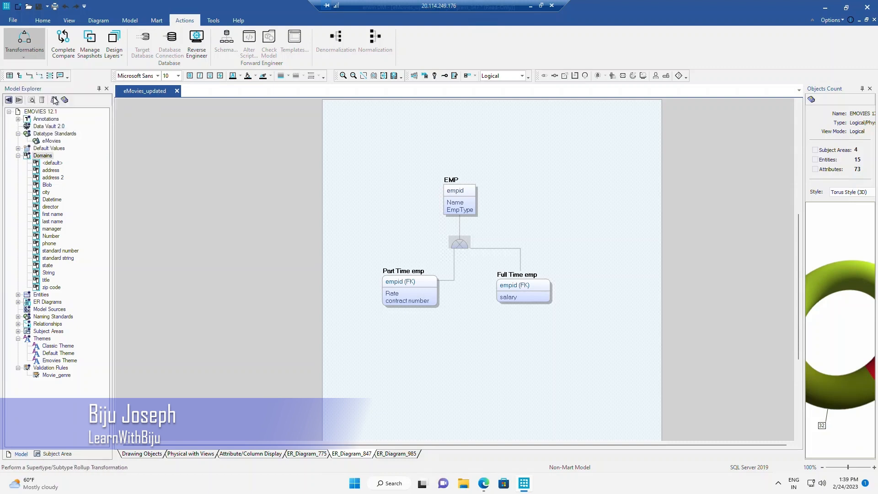
pyautogui.click(472, 329)
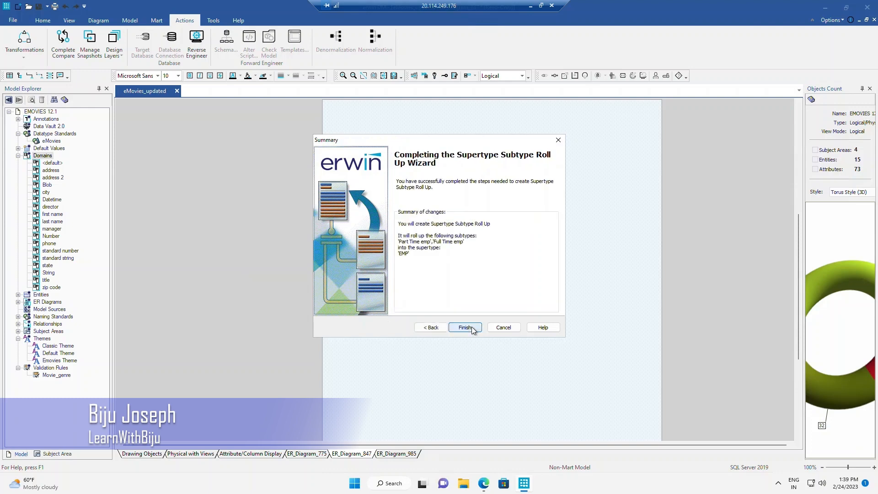
pyautogui.click(472, 328)
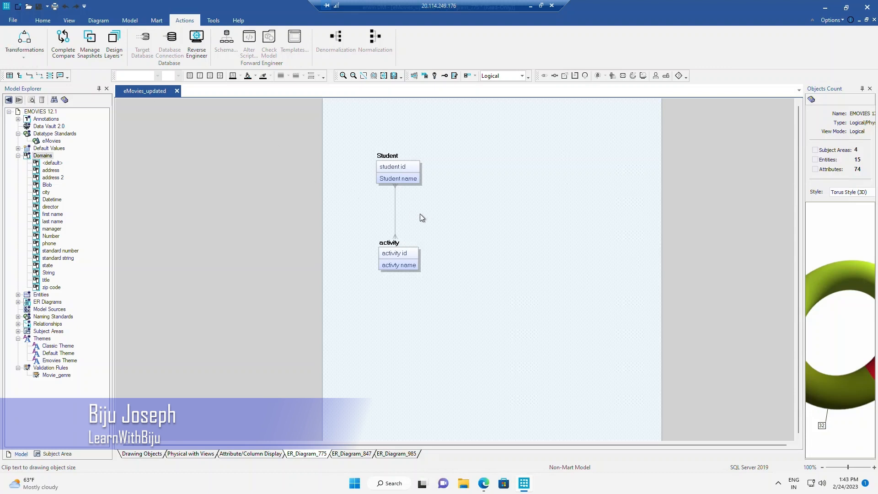
# Resolve the many-to-many relationship between Student and activity, and move the resulting associative entity slightly down.
pyautogui.click(395, 209)
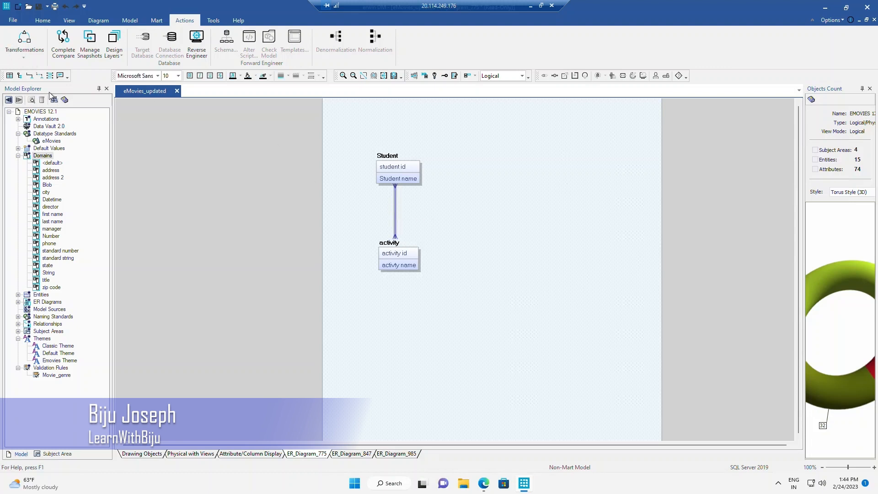
pyautogui.click(26, 59)
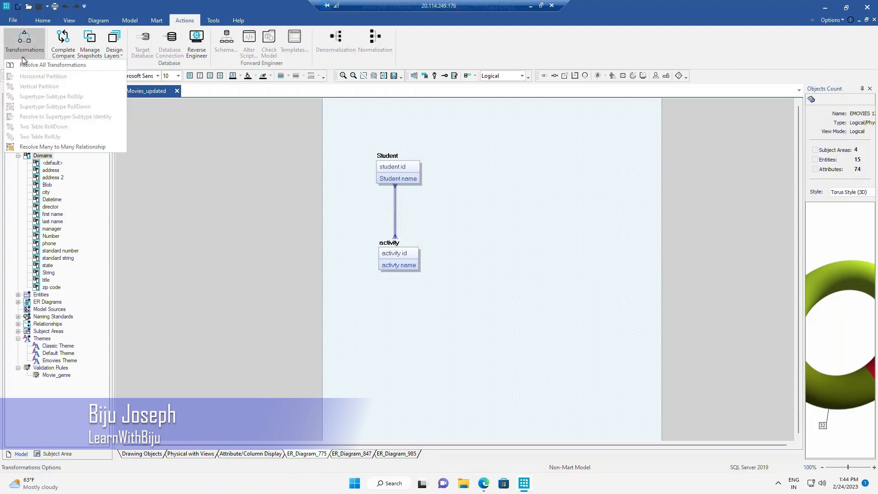
pyautogui.click(54, 147)
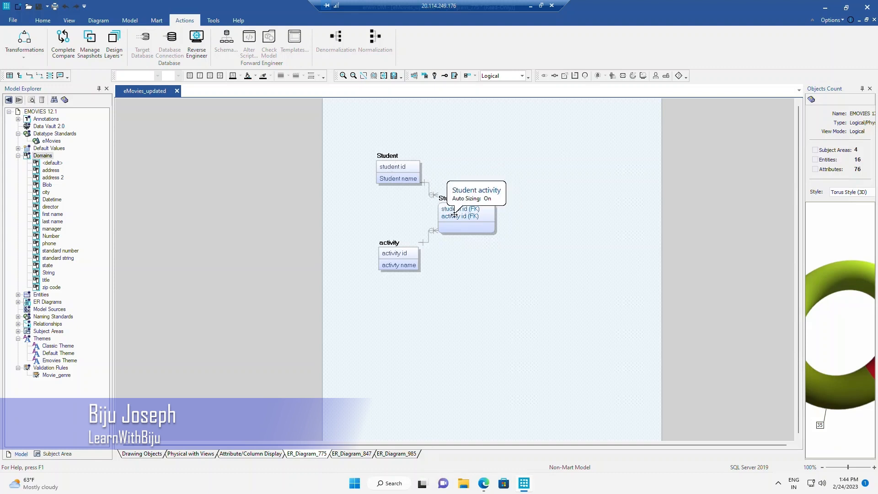
pyautogui.moveTo(453, 213); pyautogui.dragTo(455, 230)
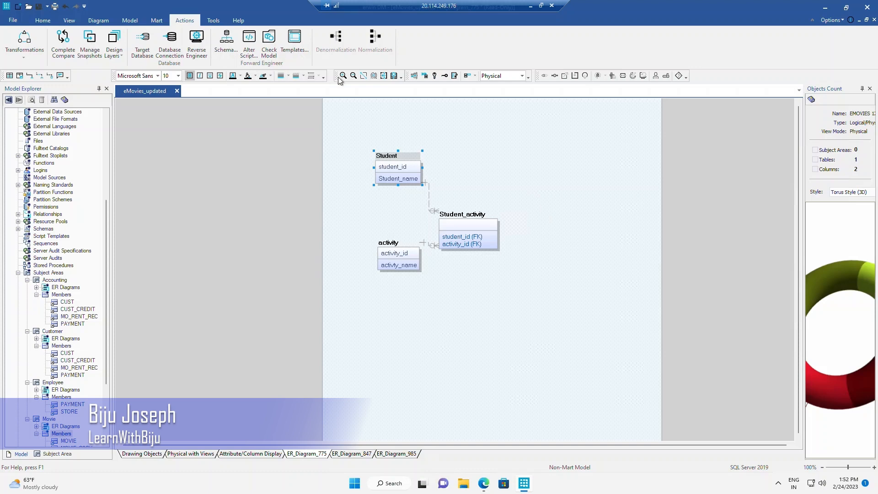
# Compare the Student and activity diagram in the Logical view, and return to the Physical view.
pyautogui.click(523, 77)
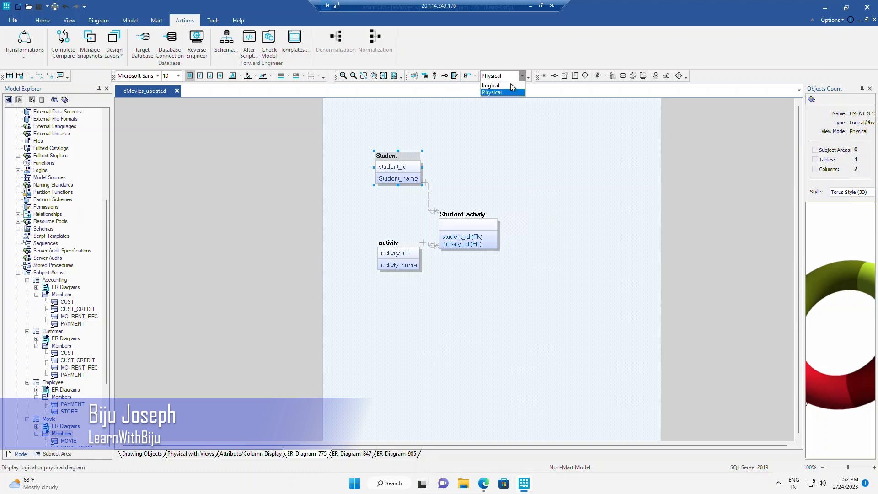
pyautogui.click(506, 87)
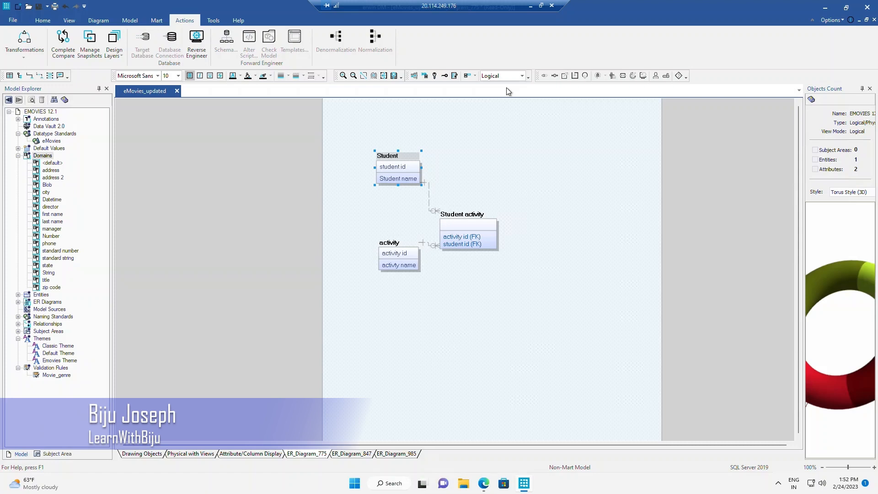
pyautogui.click(522, 77)
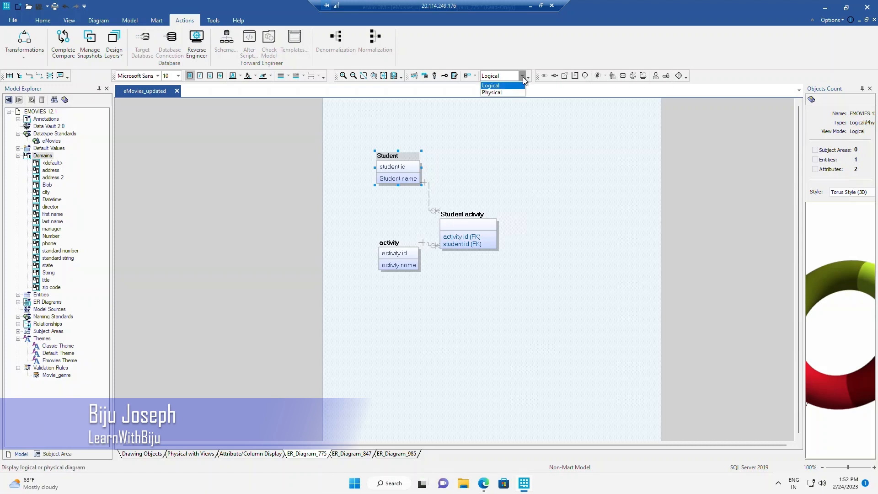
pyautogui.click(503, 93)
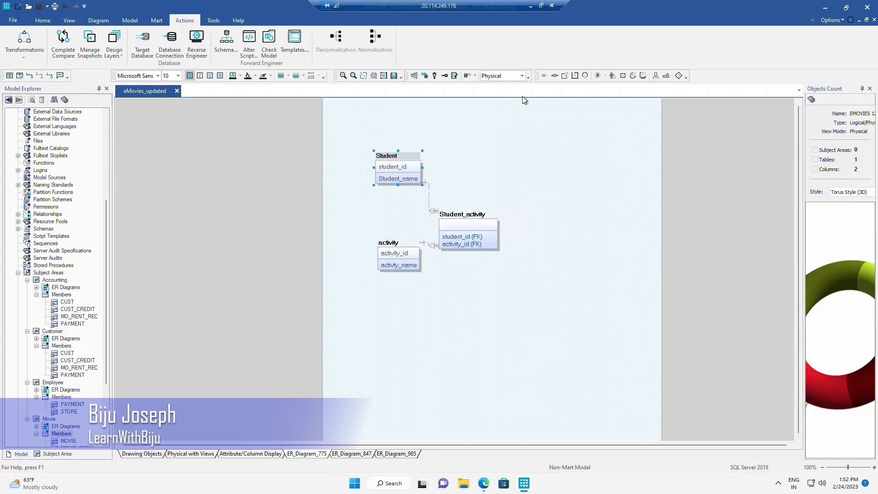
# Start forward engineering the schema and review the wizard's pages through the table filter, keeping only the Student table selected.
pyautogui.click(226, 41)
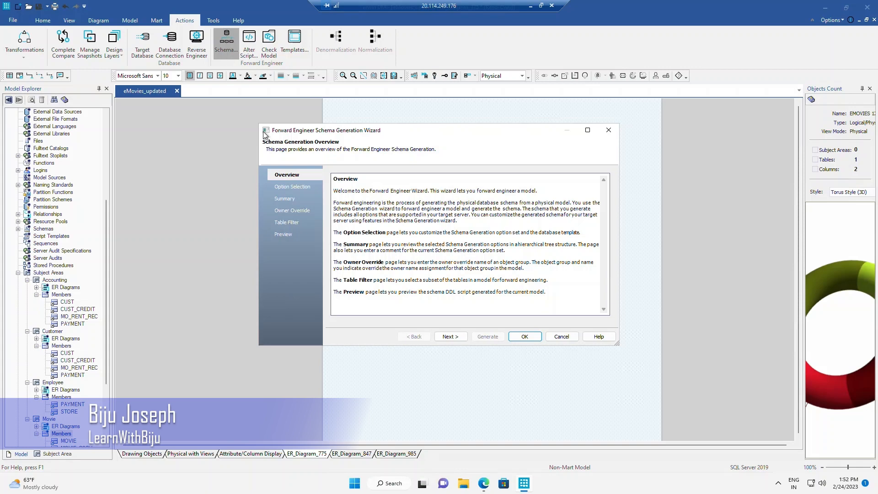
pyautogui.click(453, 337)
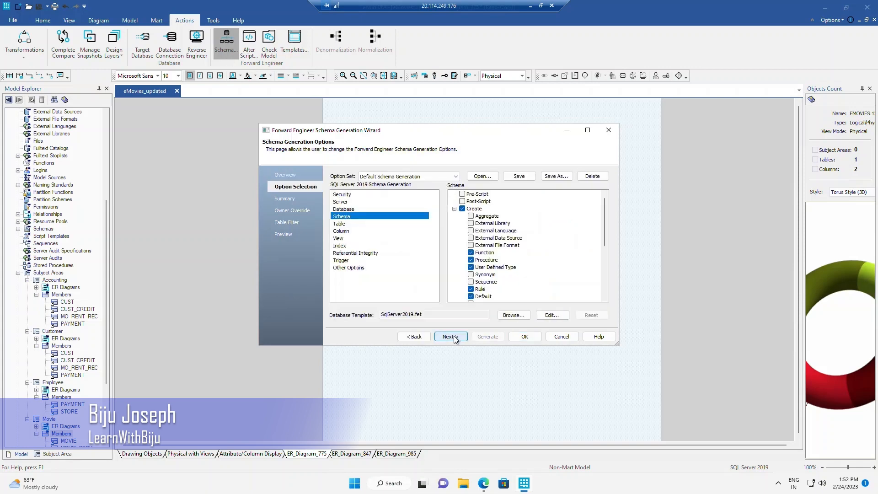
pyautogui.click(454, 338)
pyautogui.click(453, 337)
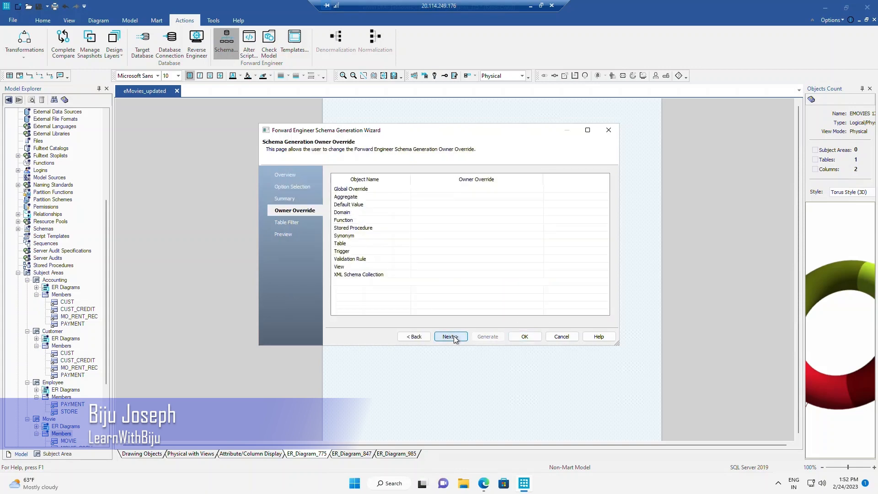
pyautogui.click(454, 336)
pyautogui.click(433, 261)
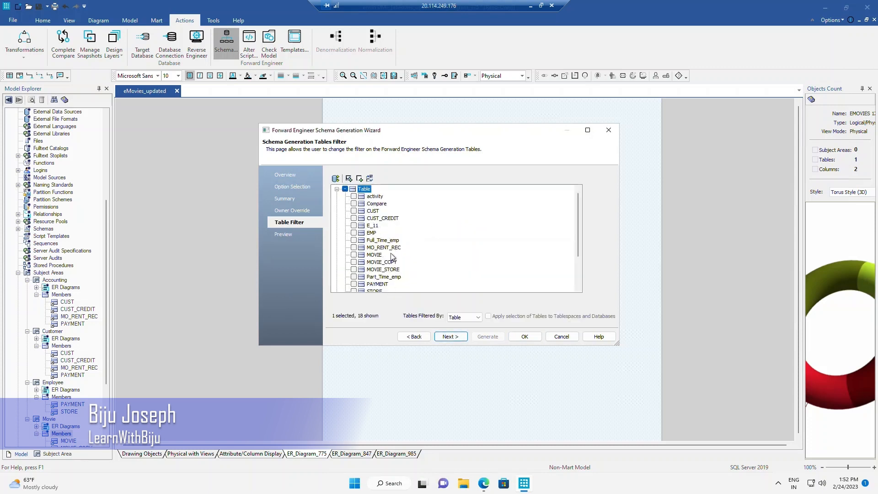
pyautogui.scroll(-2, 402, 246)
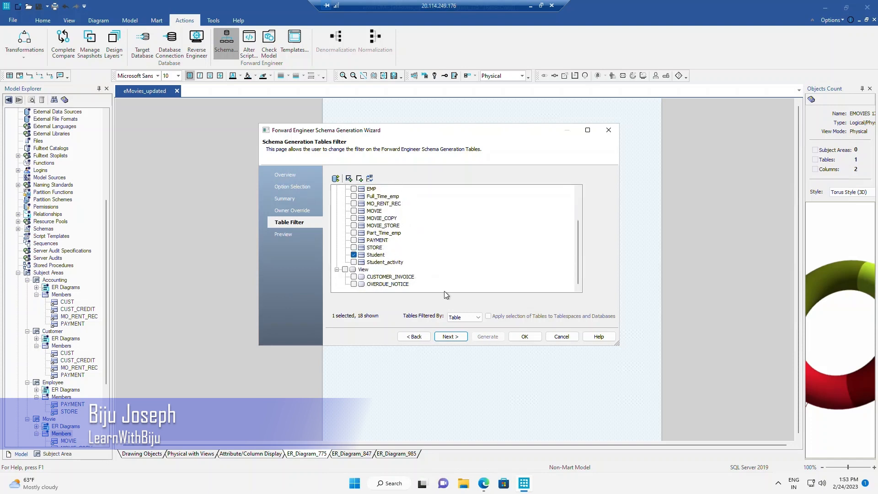
# Preview the generated schema DDL script for the Student table and read through it from start to end.
pyautogui.click(450, 337)
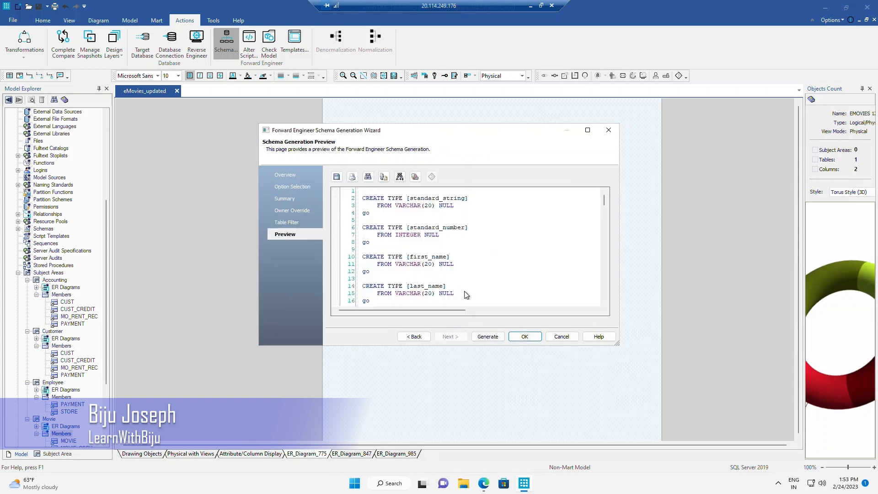
pyautogui.scroll(-9, 475, 258)
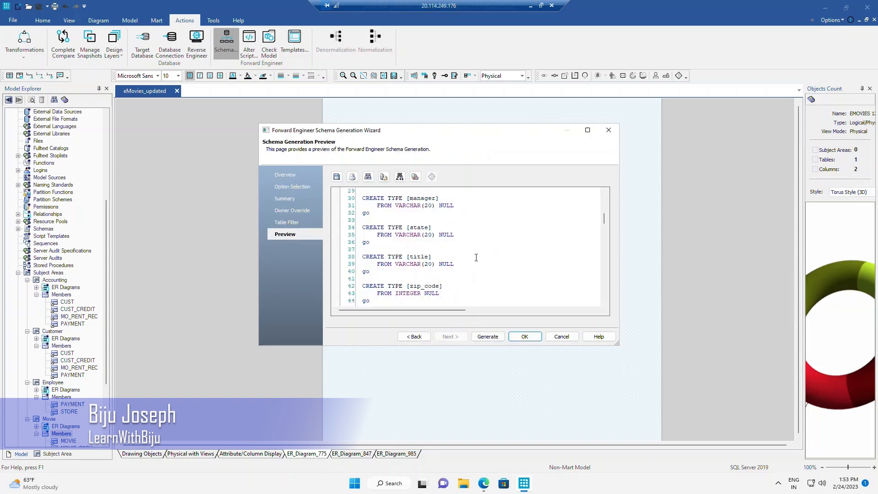
pyautogui.scroll(-20, 476, 258)
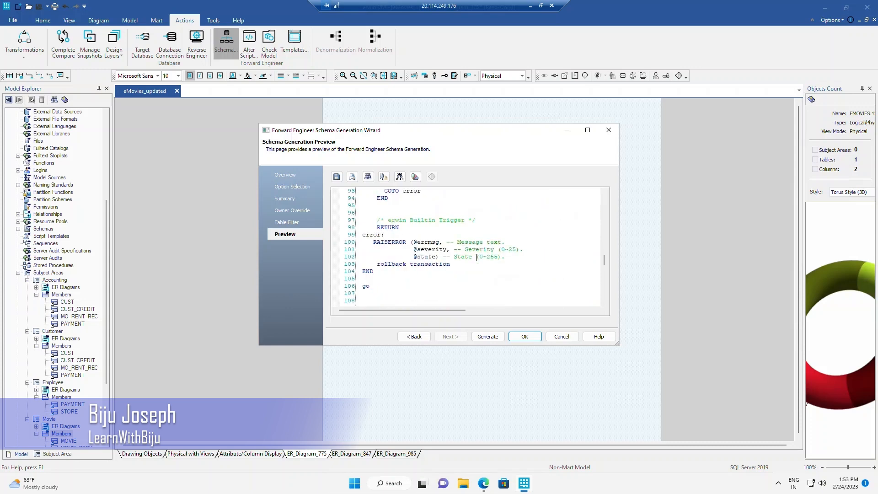
pyautogui.scroll(20, 476, 257)
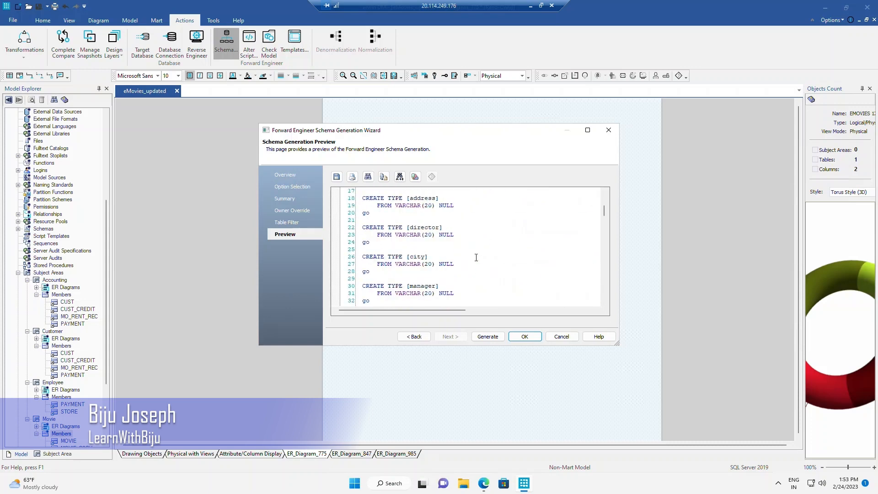
pyautogui.scroll(5, 476, 258)
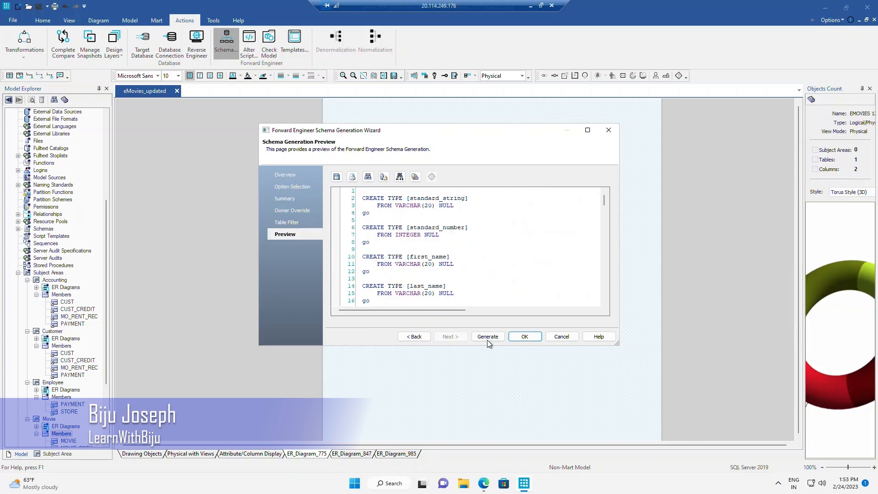